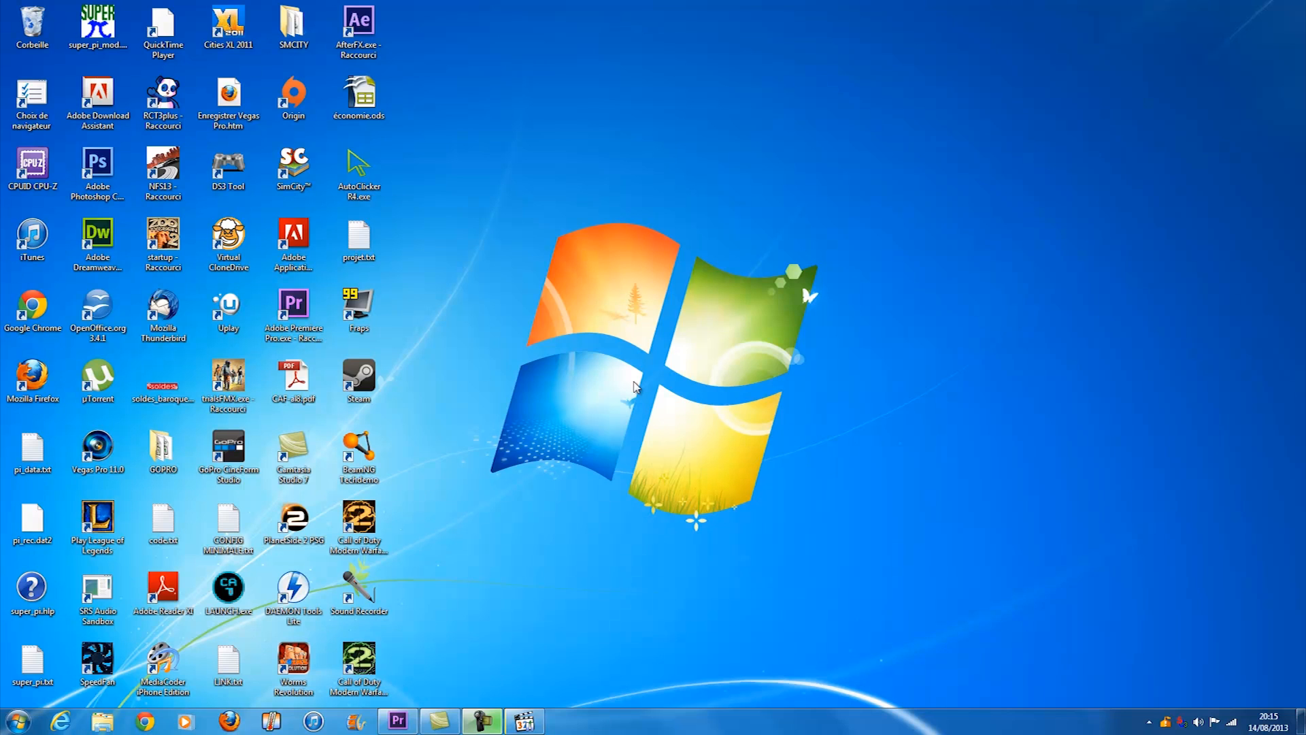
Switch to the media player, preview the opening seconds of G0010068.mp4, and put the player away.
left_click(524, 720)
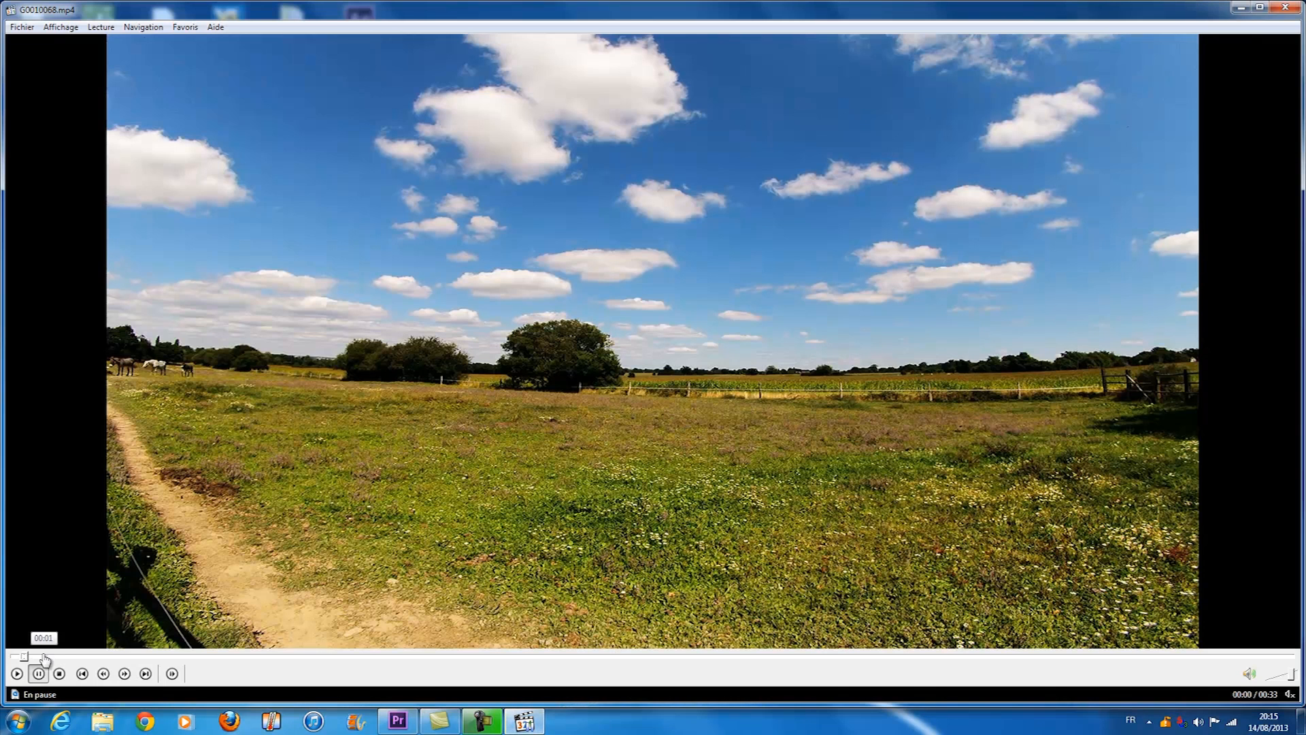
left_click(17, 673)
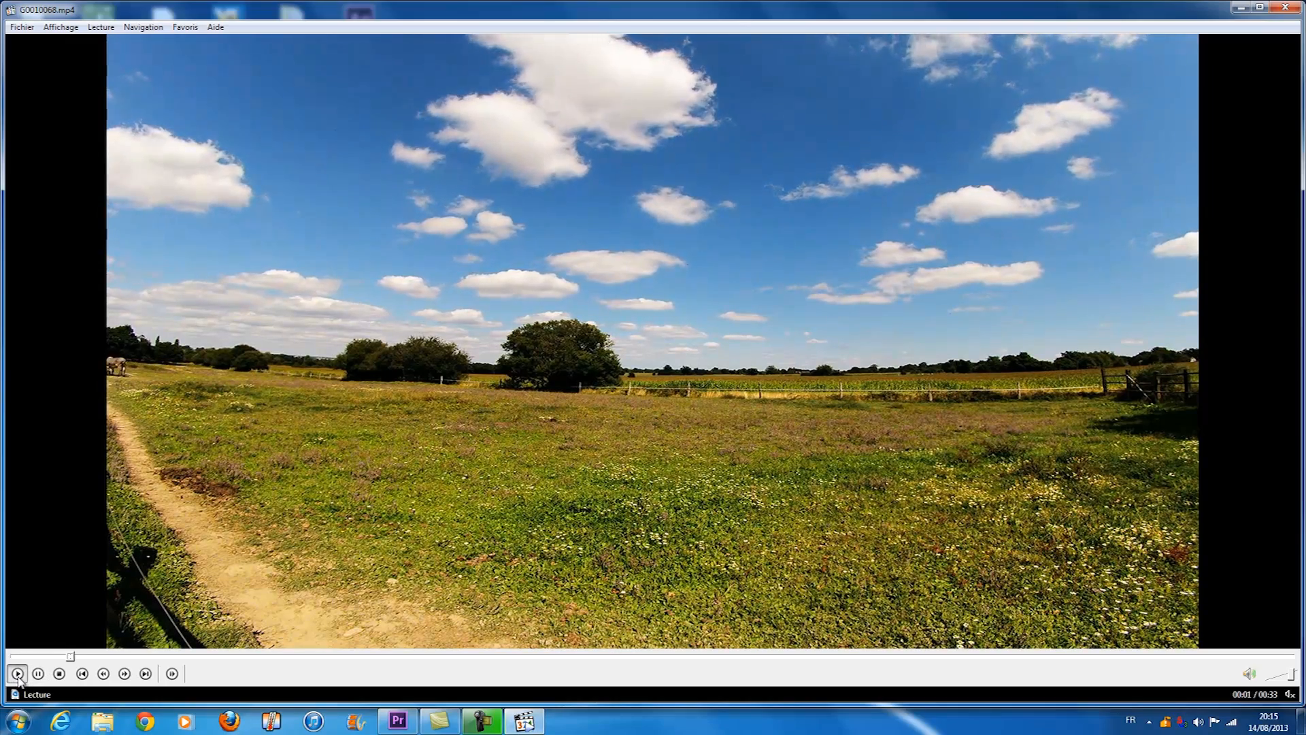
left_click(422, 367)
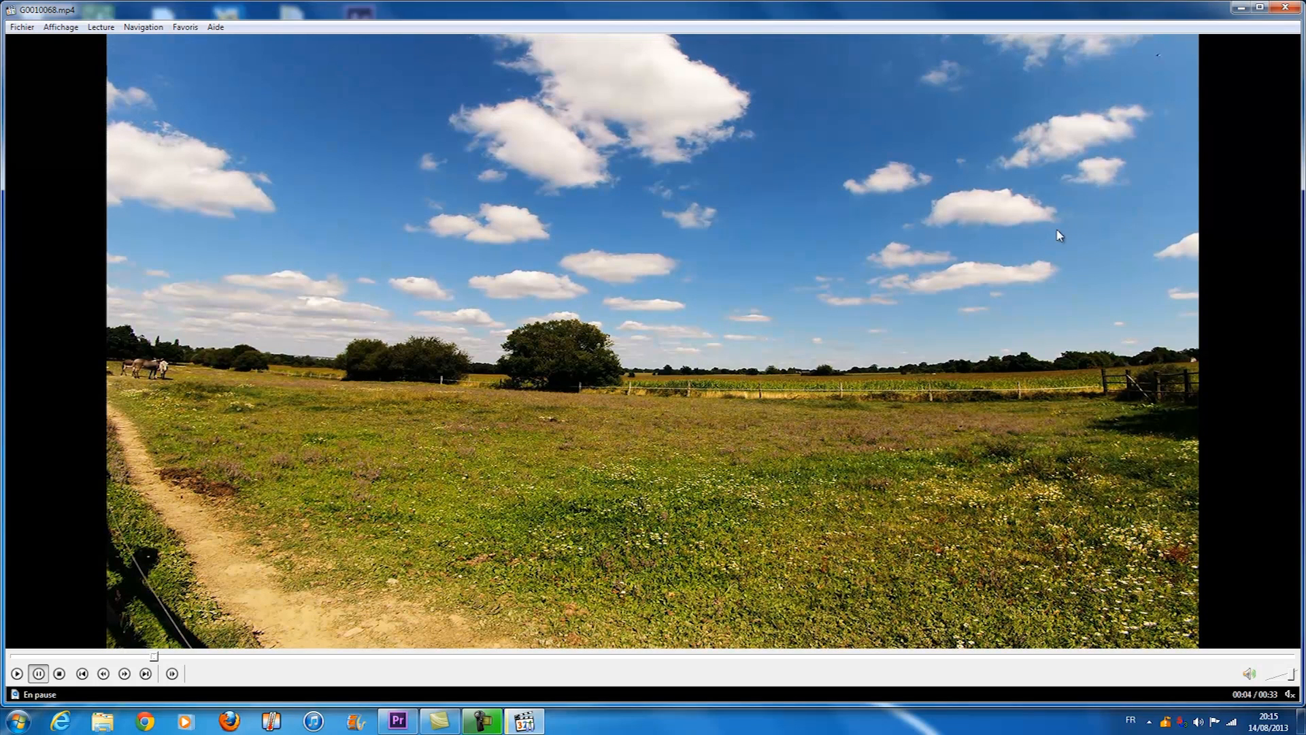
left_click(1241, 7)
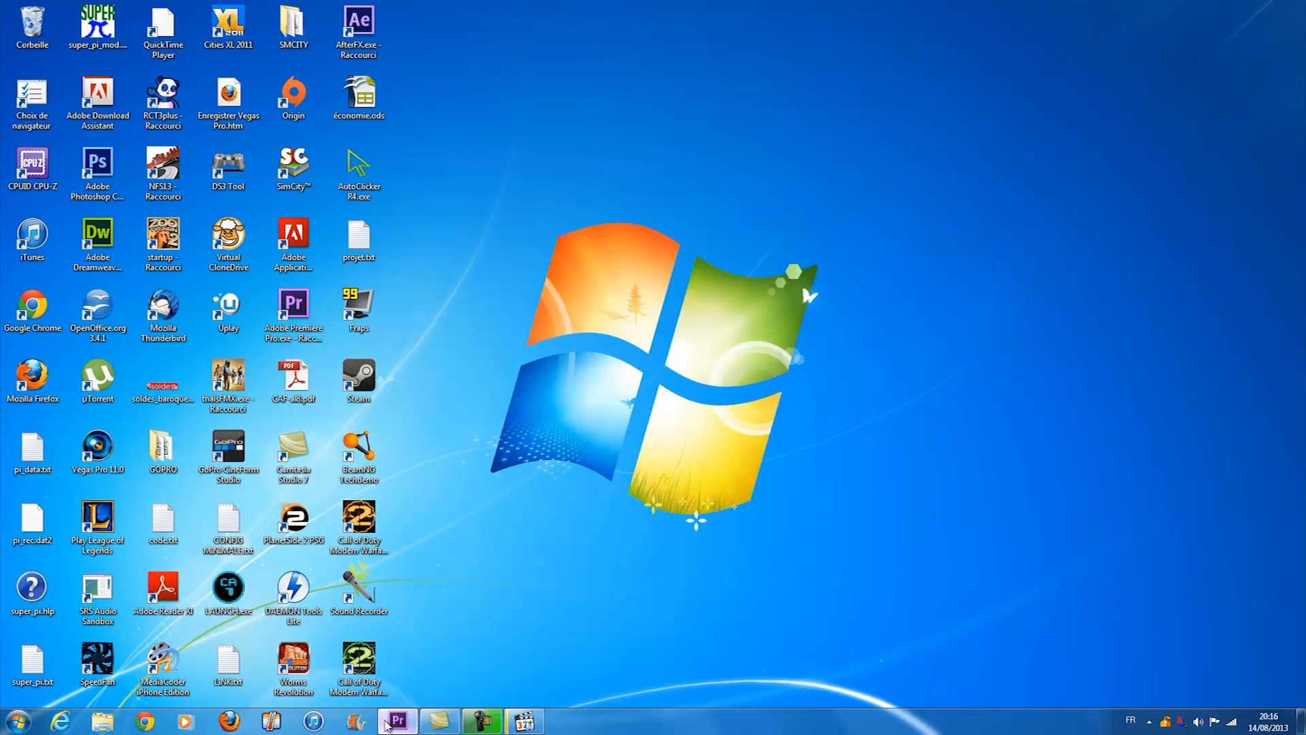
Switch to Premiere Pro, place G0010068.mp4 at the start of Vidéo 1, and return the playhead to 00:00:00:00.
left_click(386, 724)
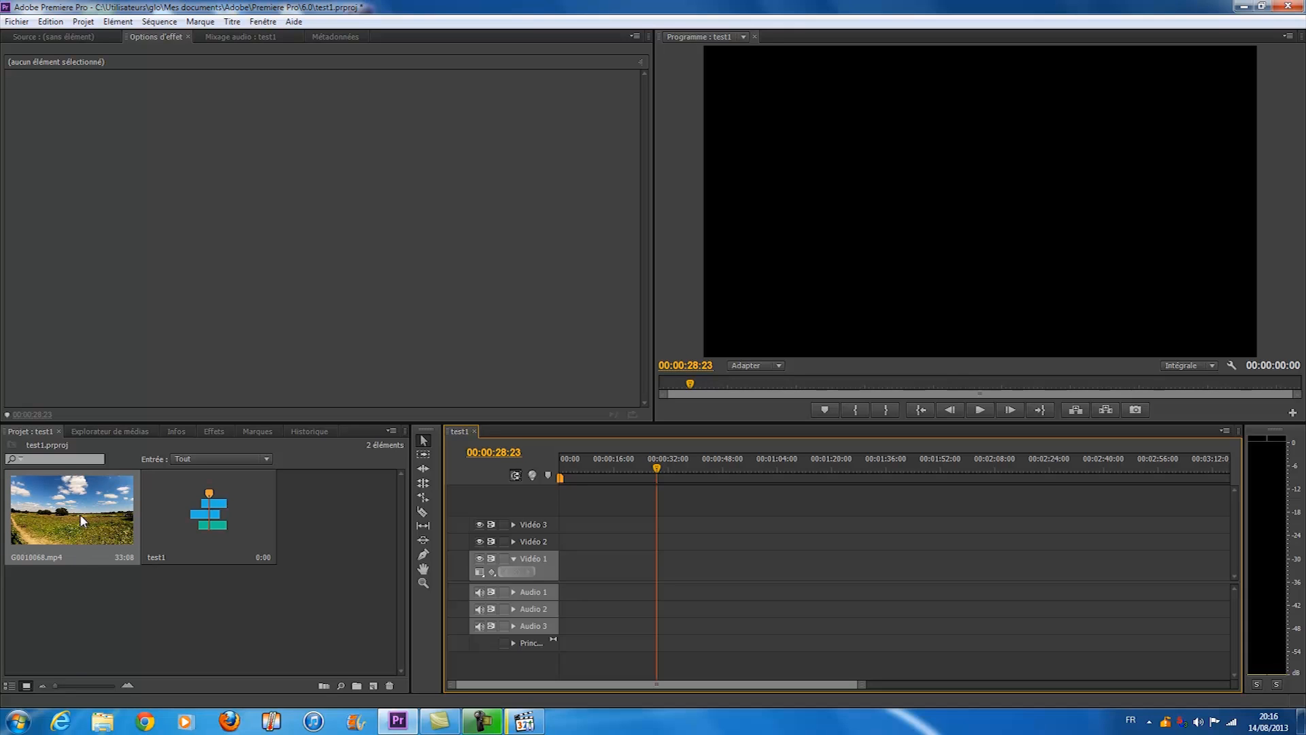
left_click_drag(61, 507, 565, 568)
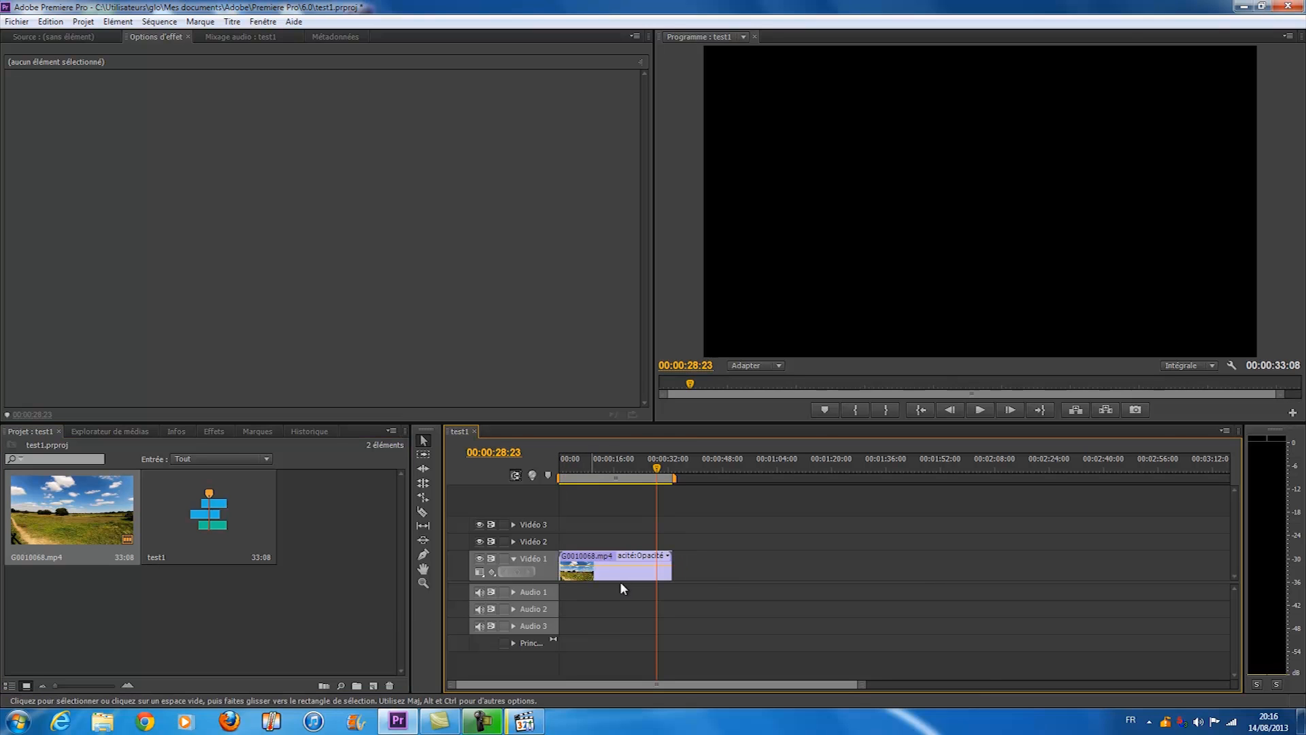
left_click_drag(656, 512, 555, 510)
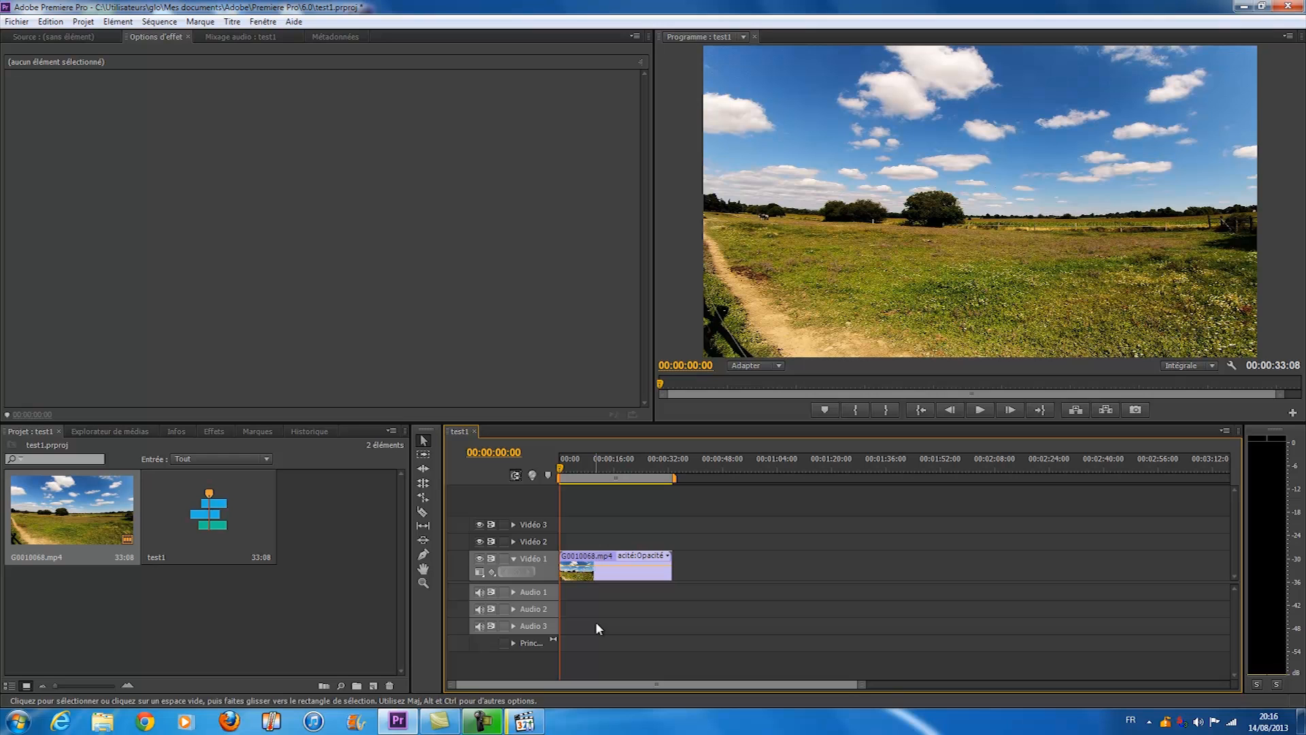
Switch to the media player, watch more of G0010068.mp4, pause it, and return to the Premiere Pro project.
left_click(524, 721)
left_click(17, 674)
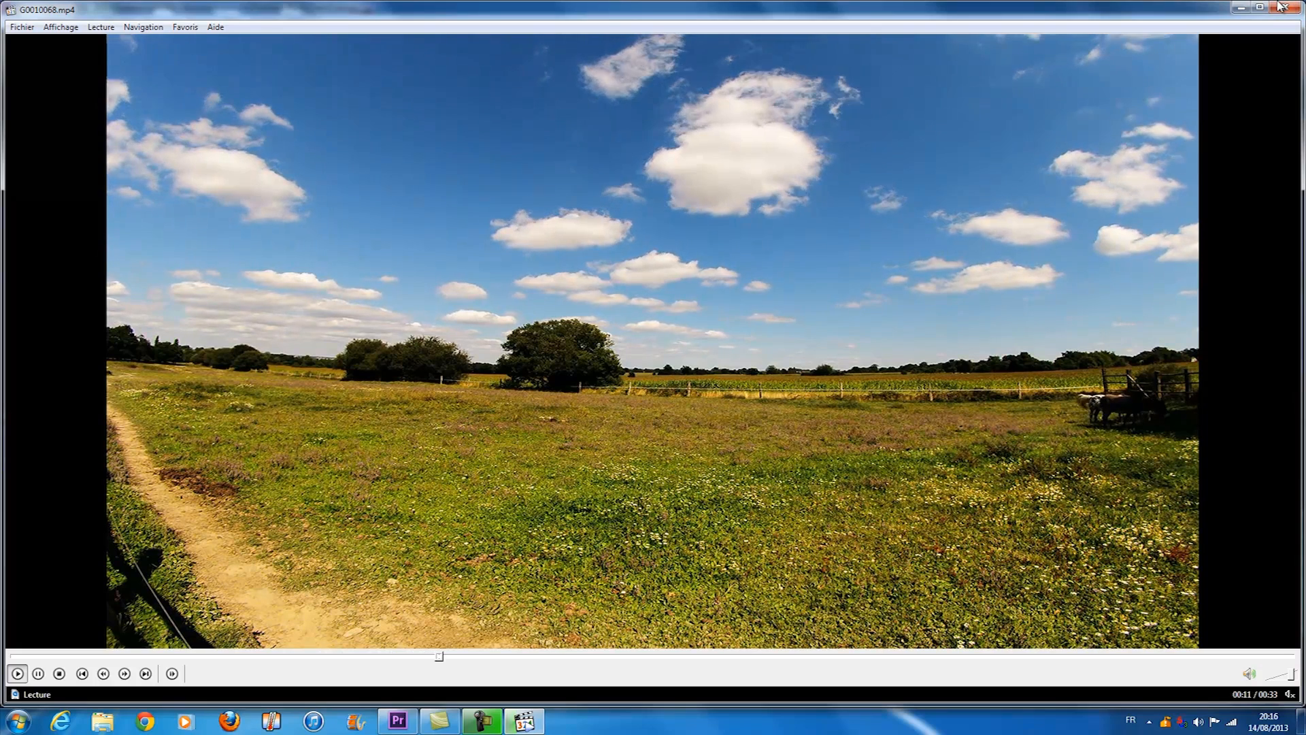
left_click(697, 238)
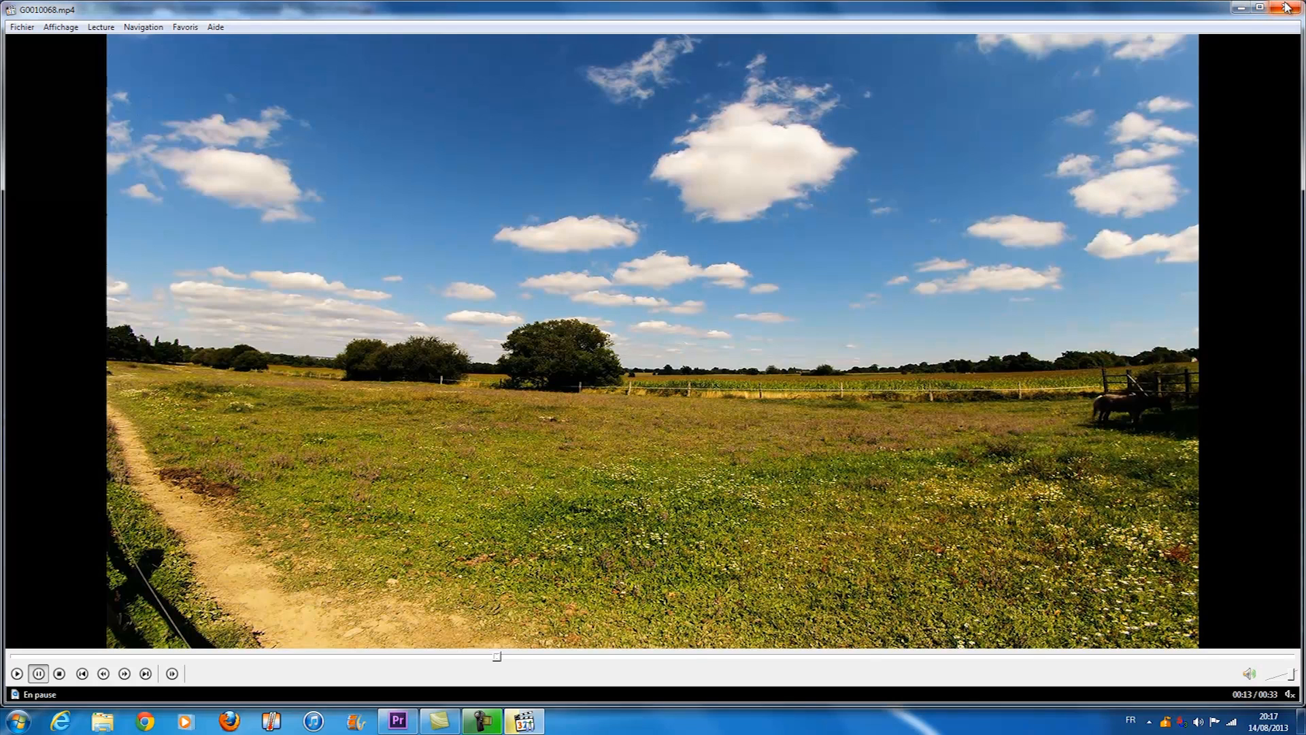
left_click(1242, 8)
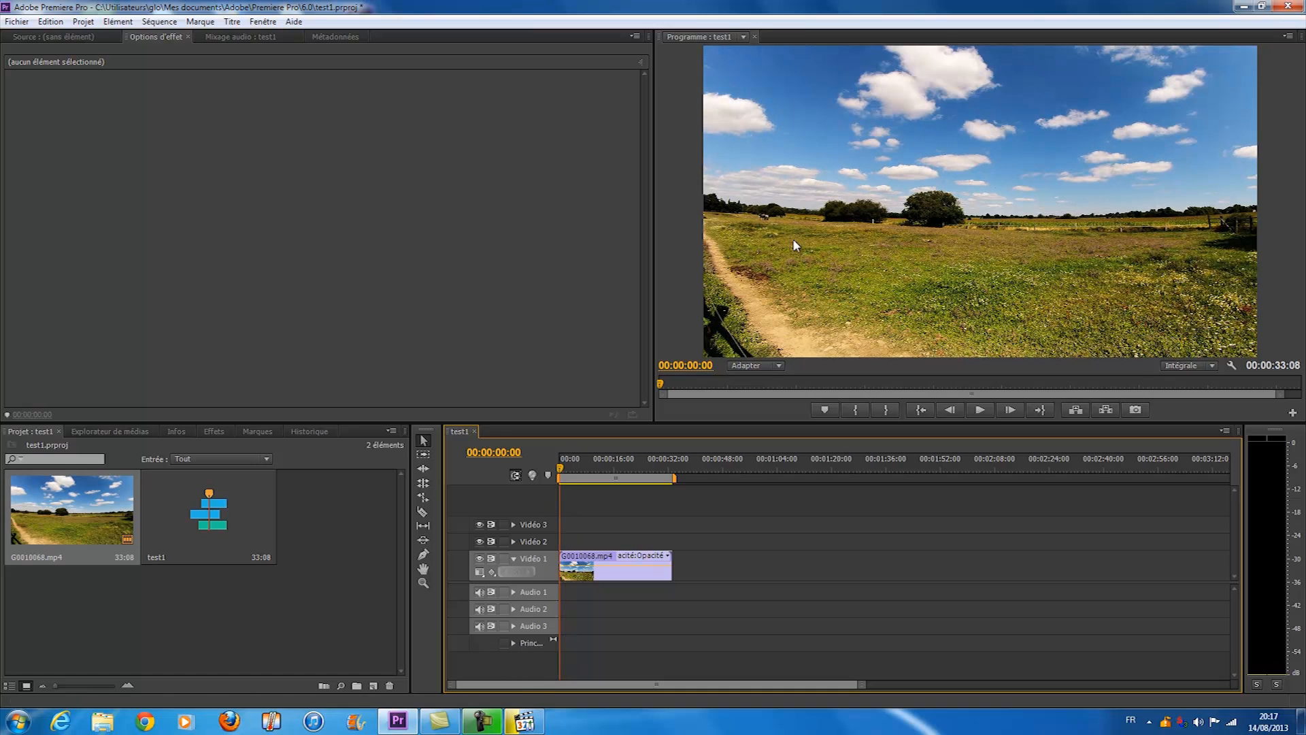
Set the Echelle of the G0010068.mp4 clip on Vidéo 1 to 120.
left_click(607, 577)
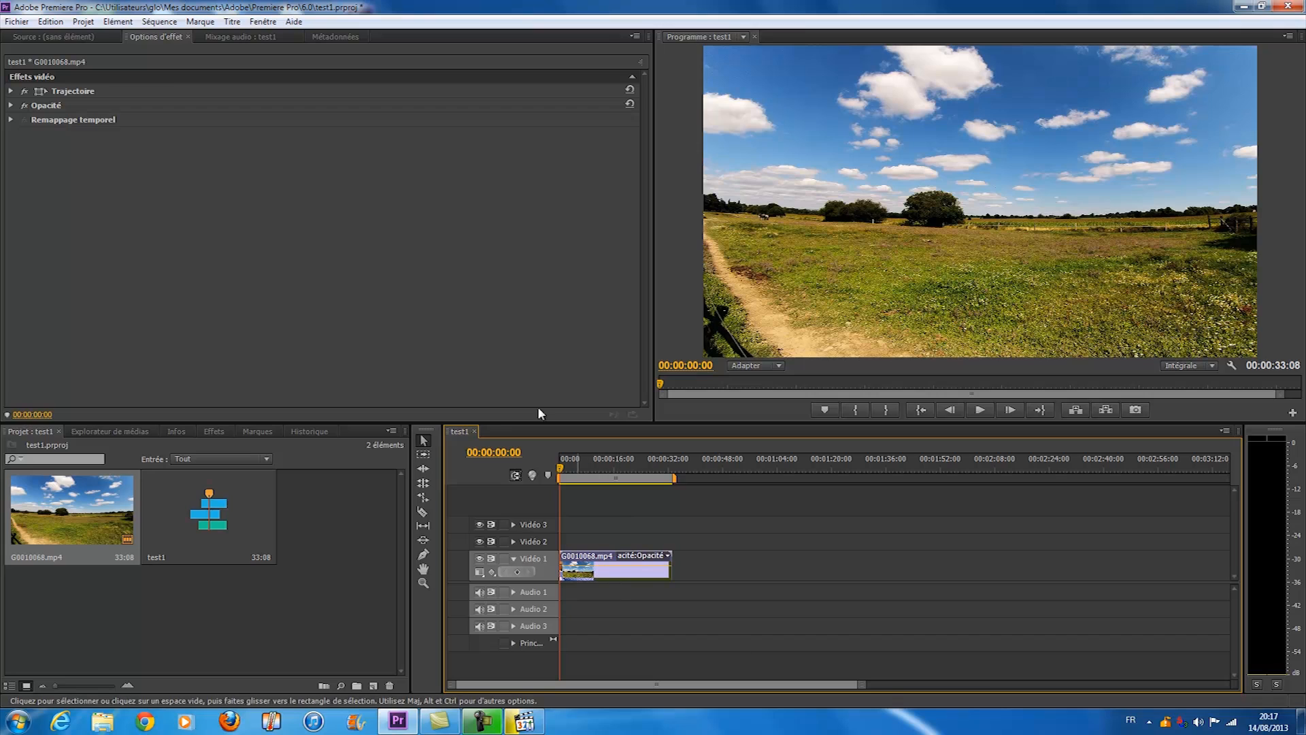
left_click(10, 91)
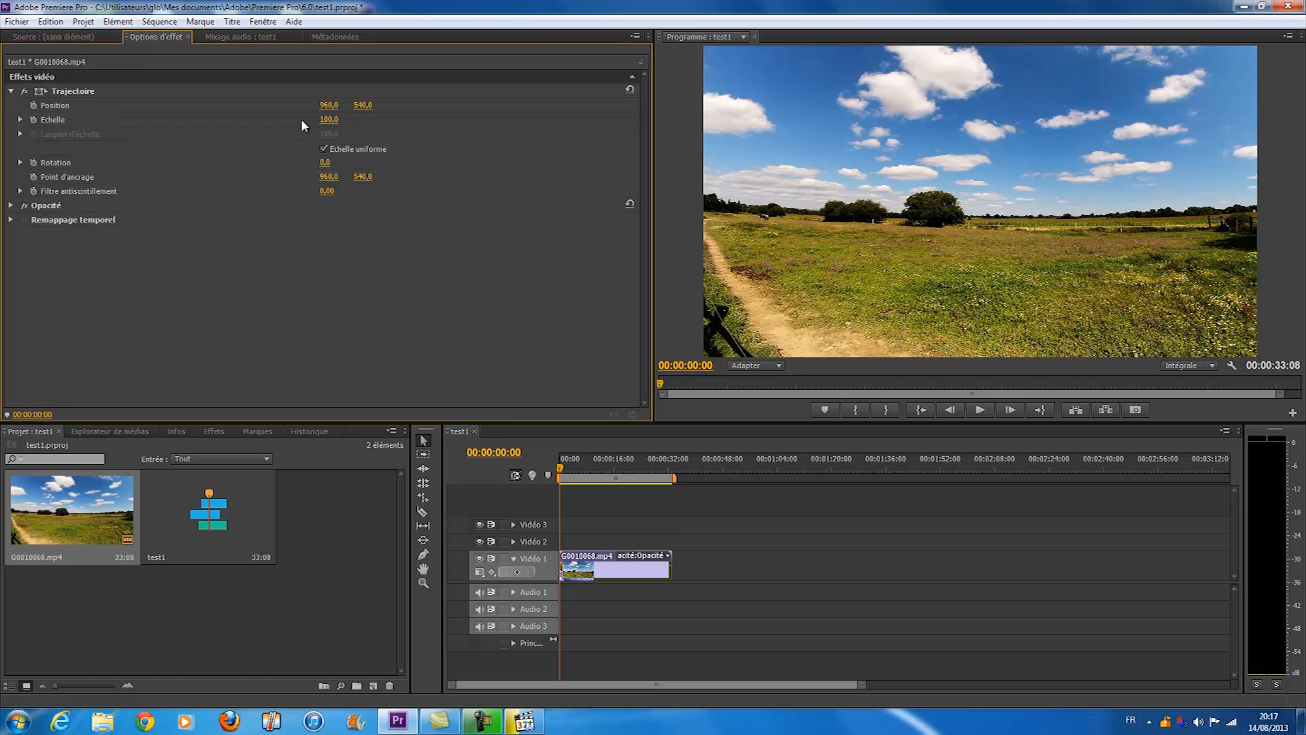
left_click(328, 120)
left_click(347, 121)
key("BackSpace")
key("BackSpace")
type("2")
key("Return")
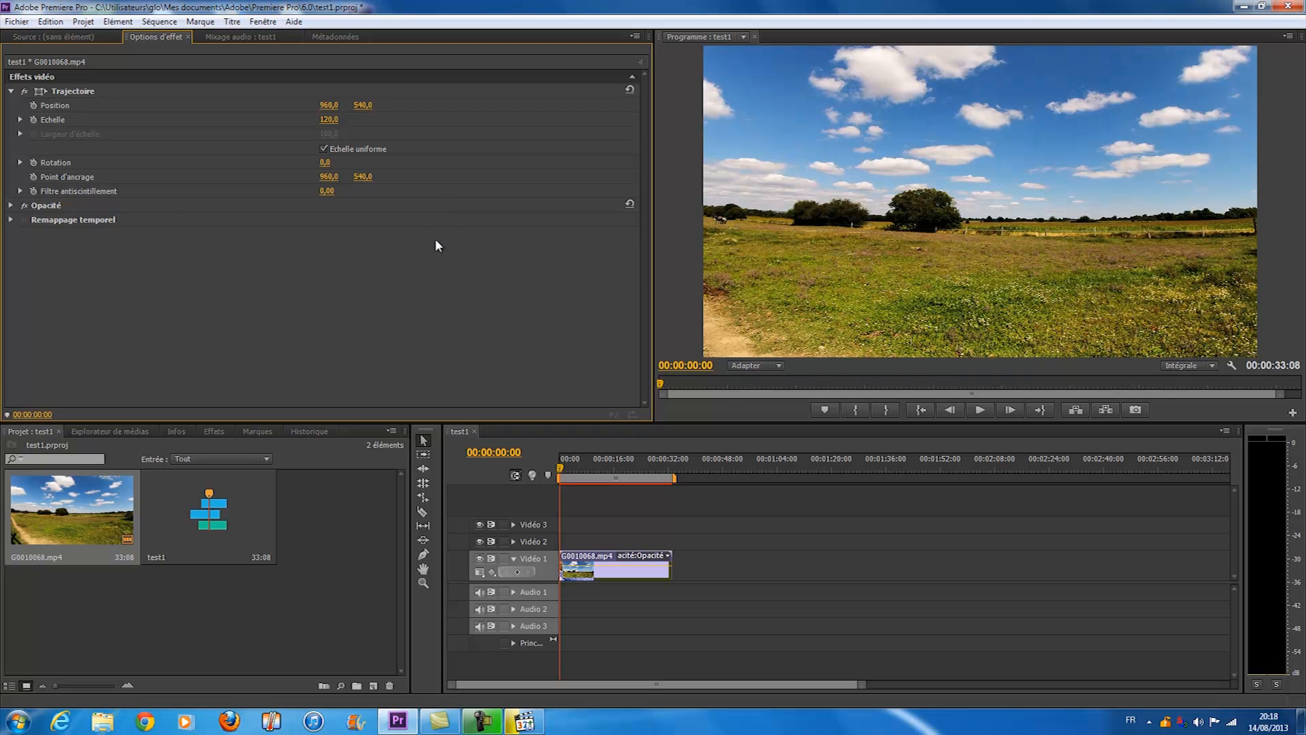
Enable Position keyframing at the clip's start and select its Trajectoire effect for direct manipulation in the program view.
left_click(33, 105)
left_click(39, 91)
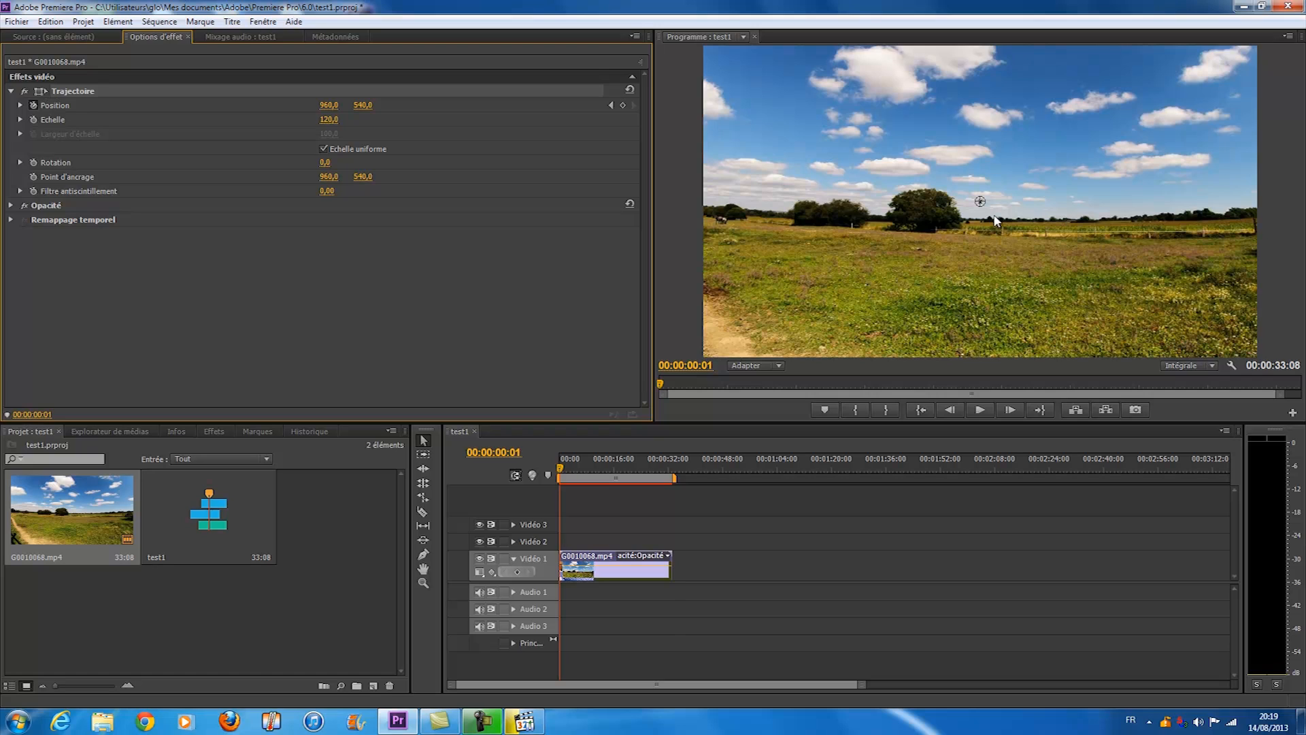
key("End")
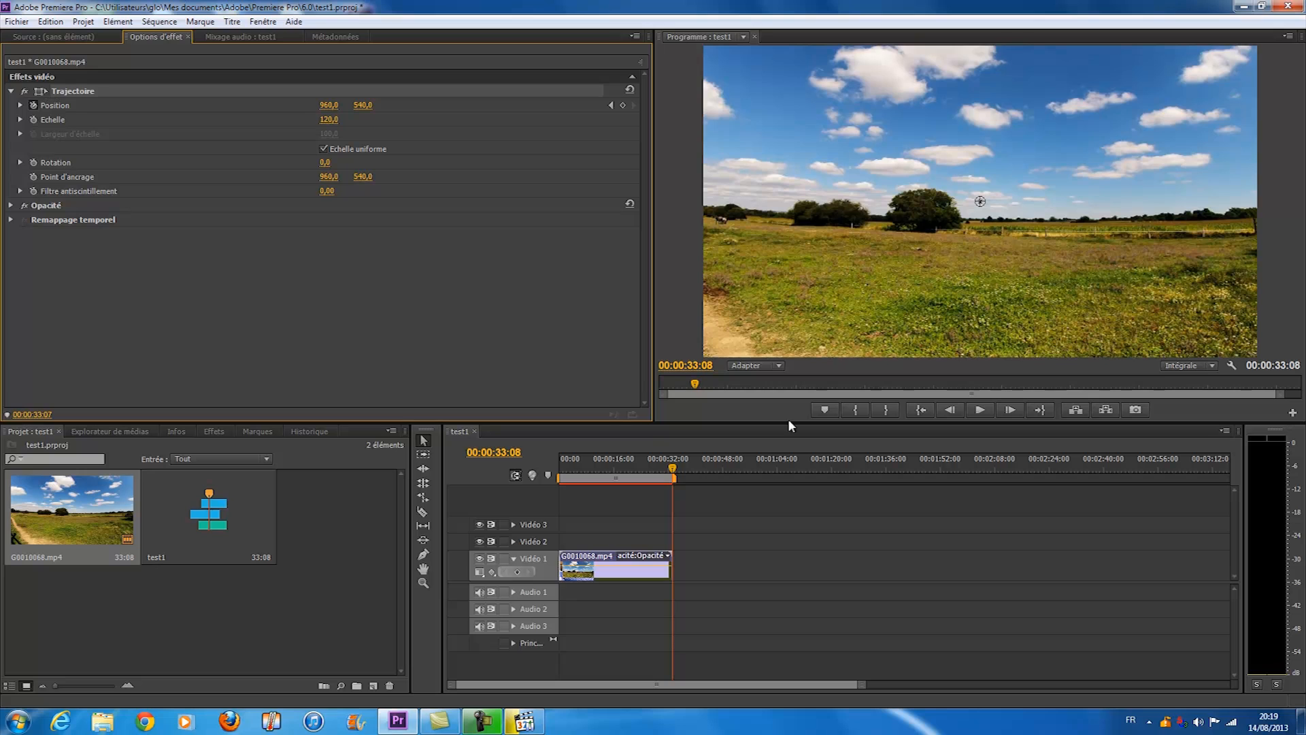
key("Left")
left_click(671, 501)
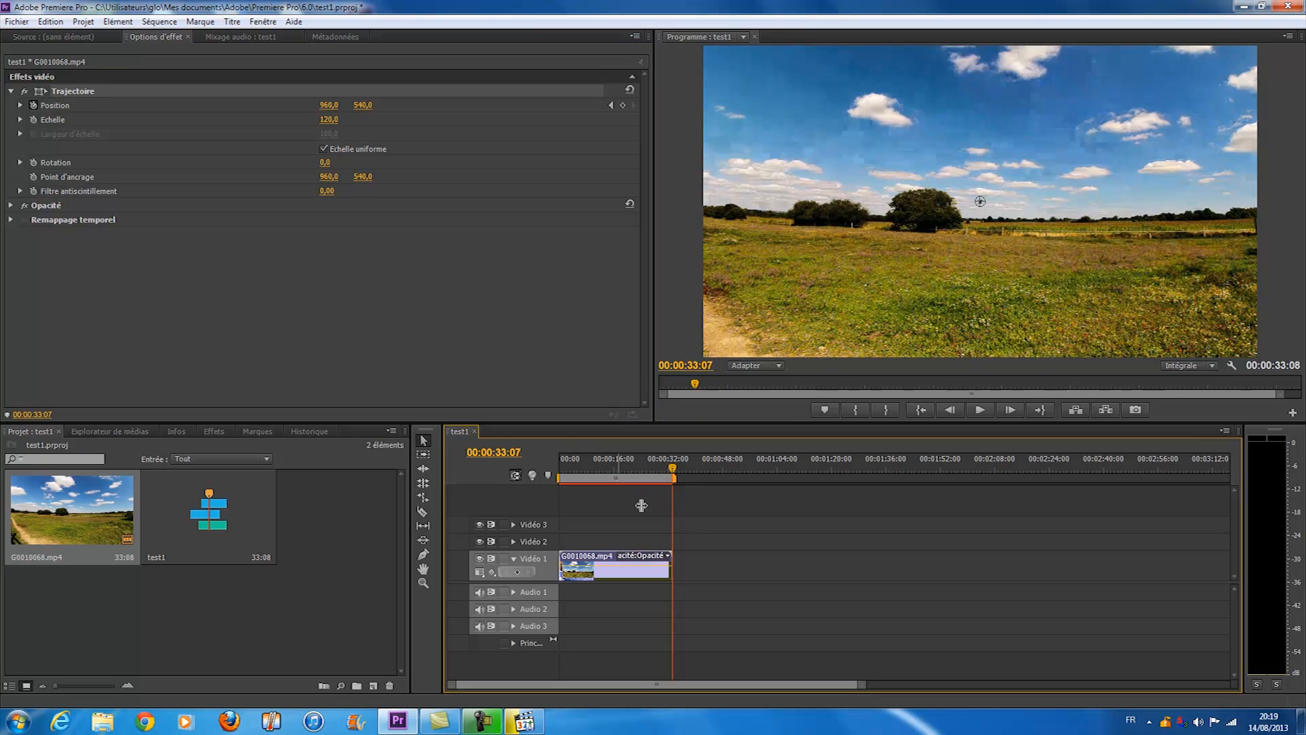
left_click(671, 516)
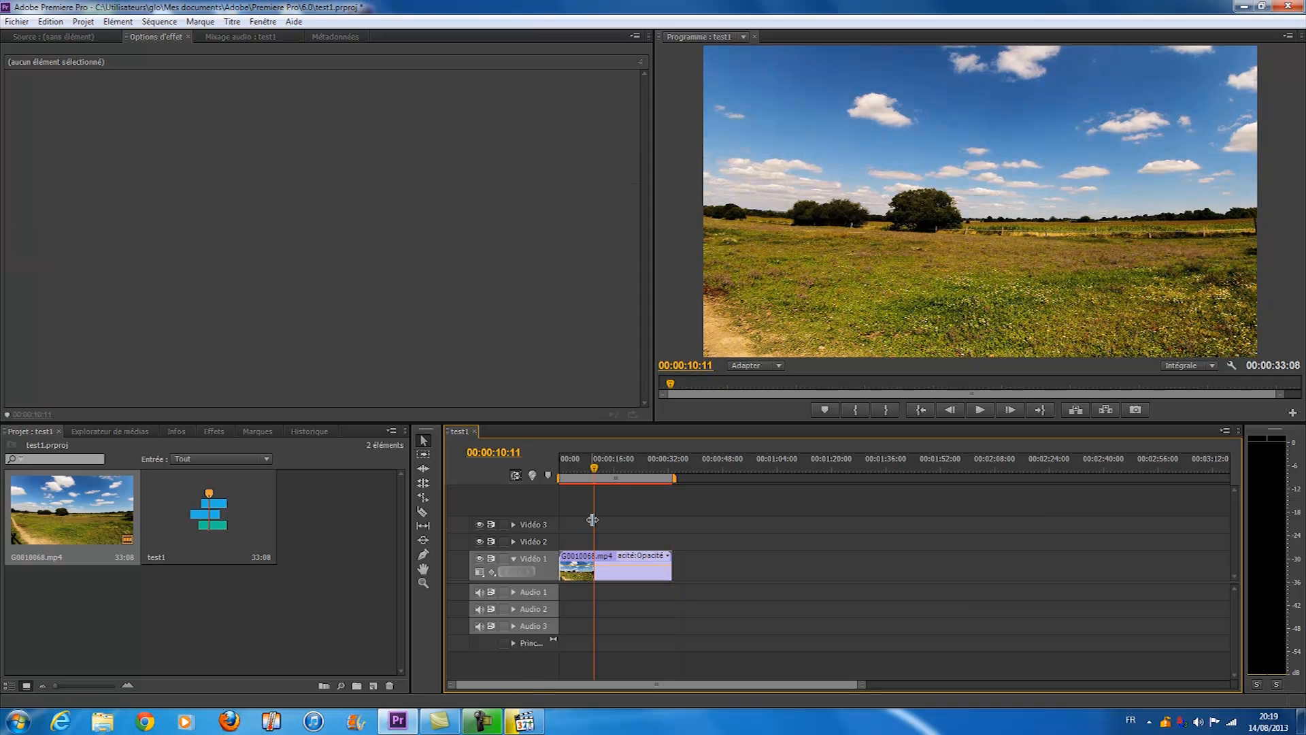
left_click_drag(592, 520, 541, 524)
Reposition the enlarged clip at its first frame to about 768.9, 433.9 so its right edge meets the frame's right edge.
left_click(599, 579)
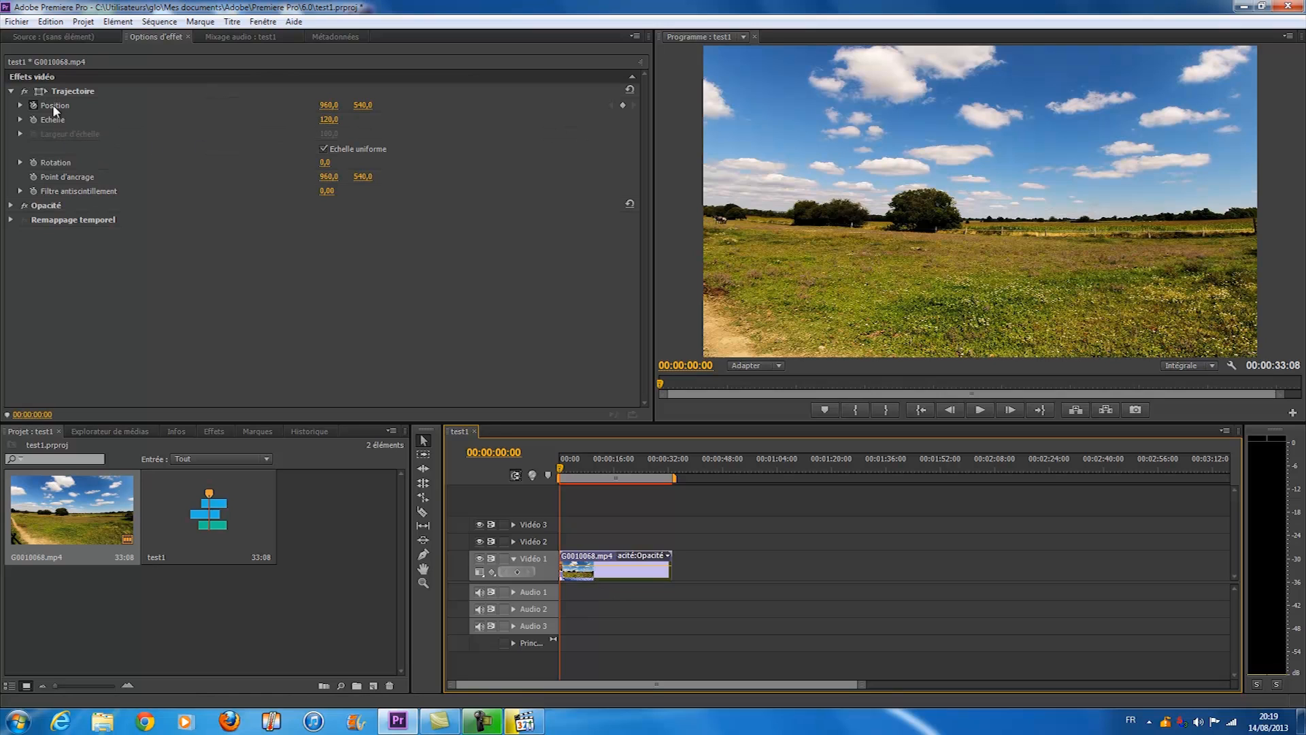
left_click(36, 94)
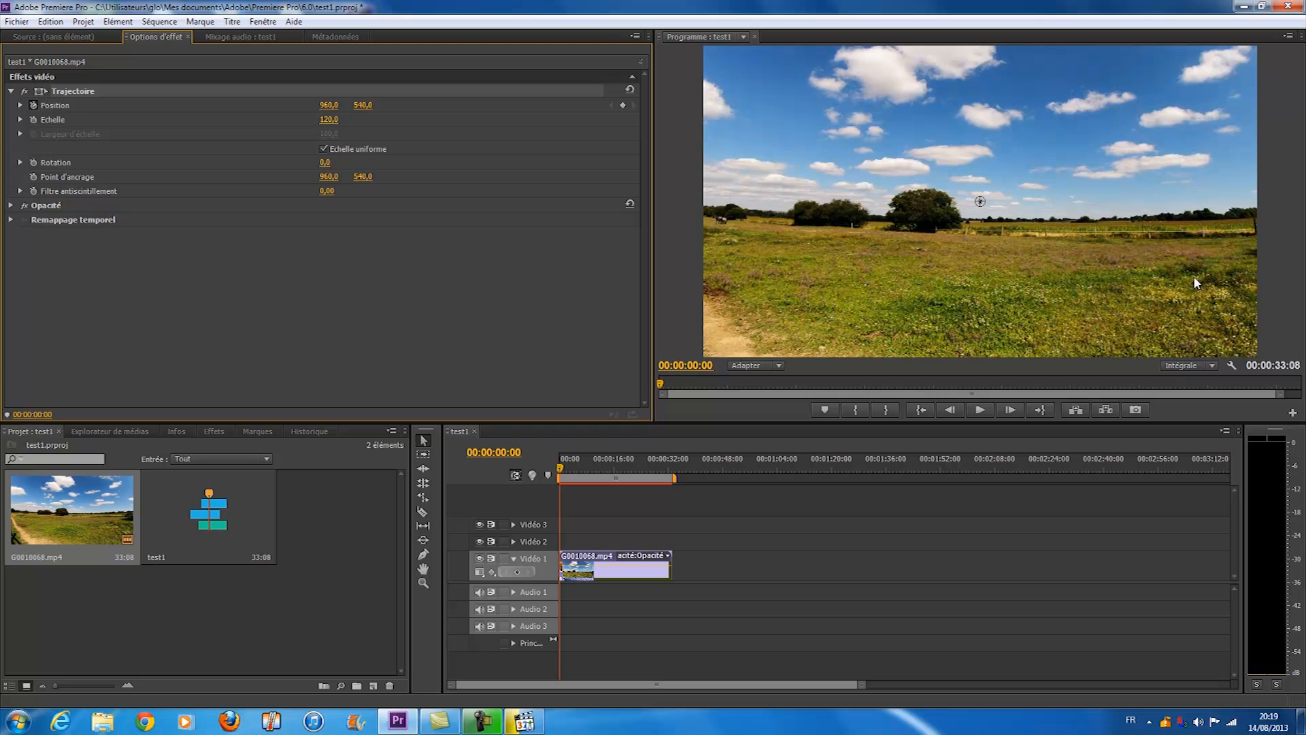
left_click_drag(1146, 294, 1094, 267)
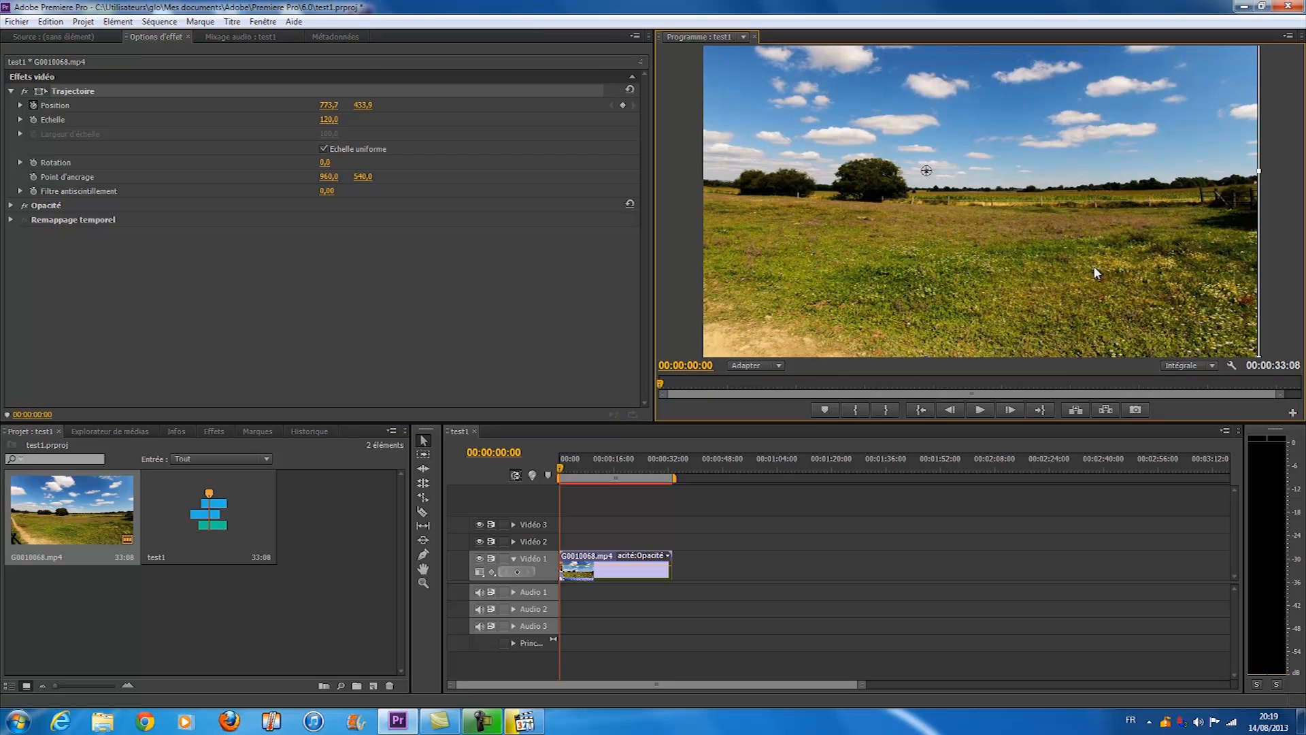
left_click_drag(1093, 268, 1092, 268)
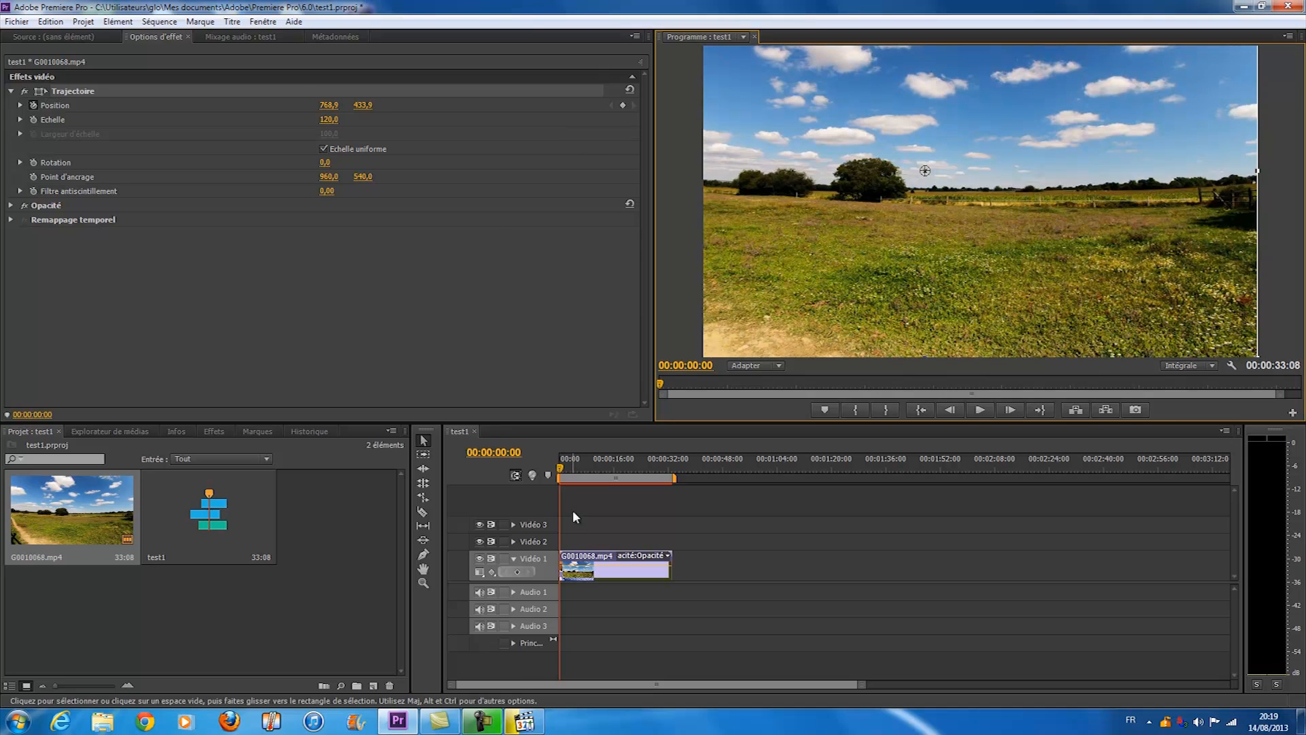
Add an end Position keyframe at 00:00:33:05 by moving the clip image to about 1151.1, 648.5.
left_click_drag(559, 500, 672, 509)
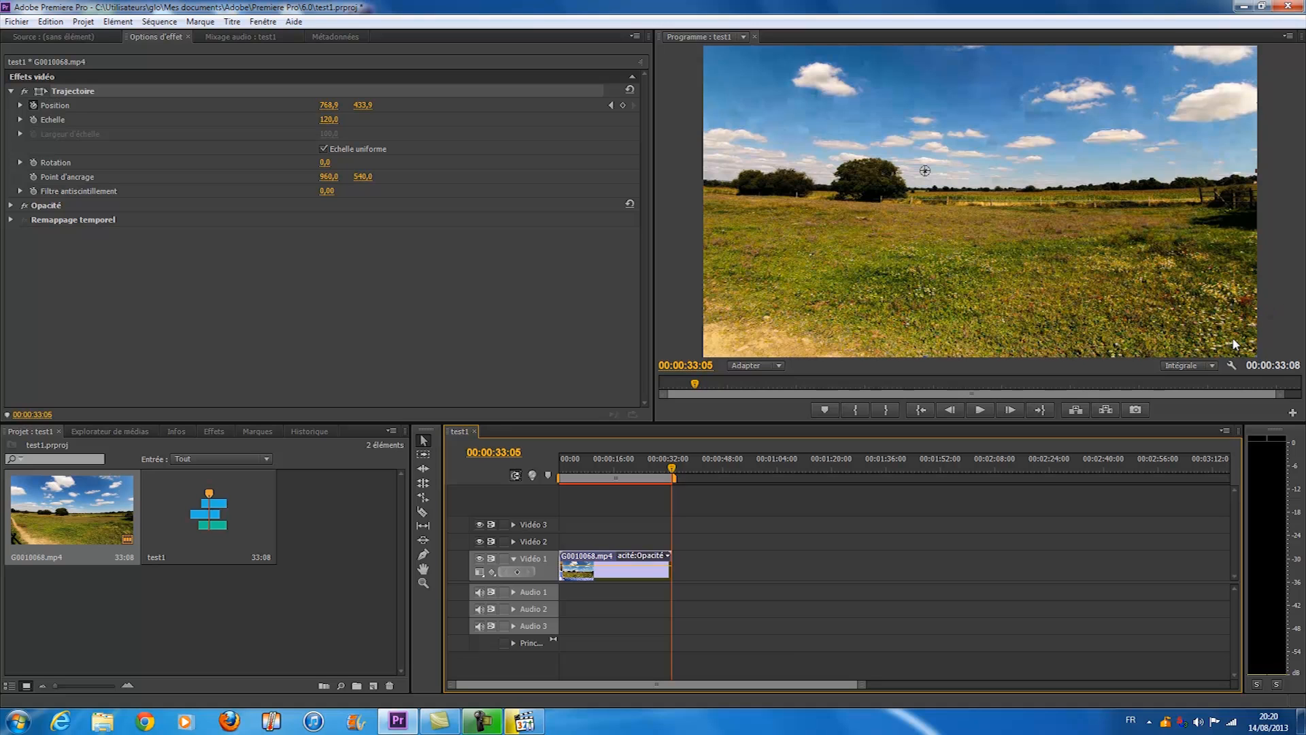
left_click_drag(792, 105, 902, 166)
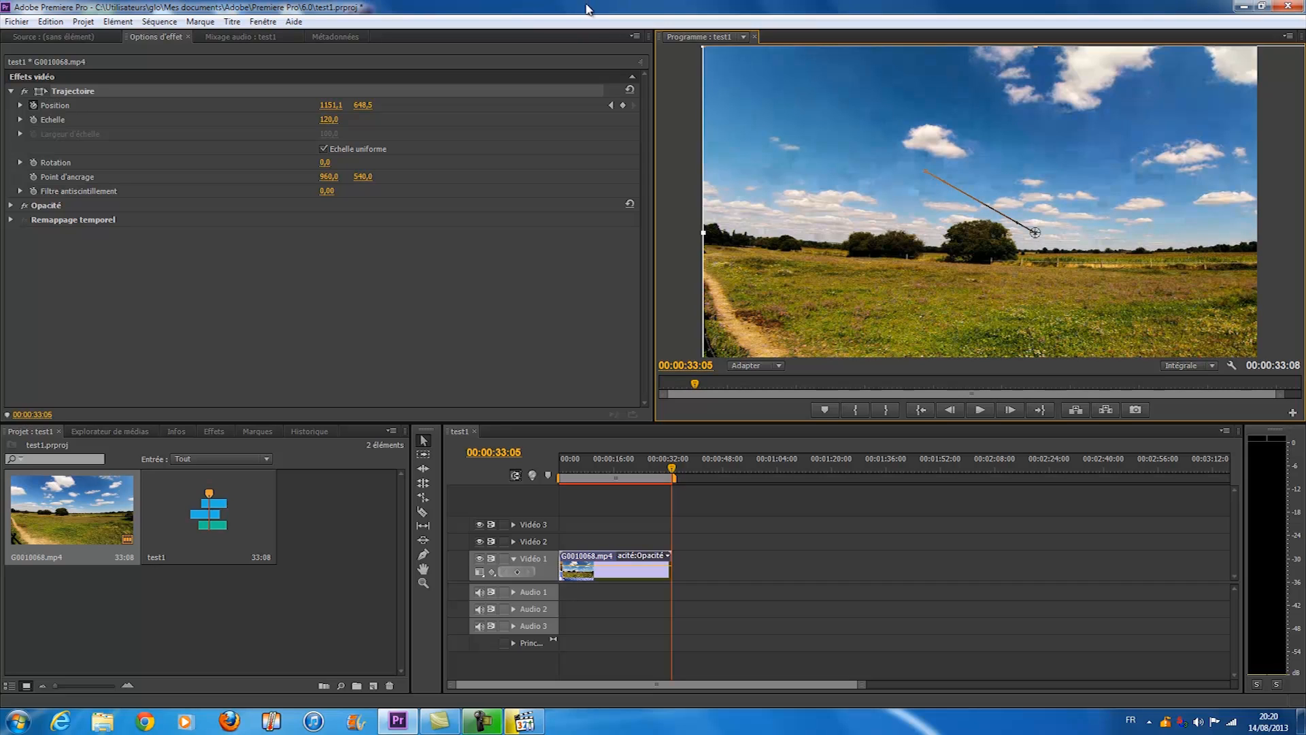
Play the sequence from the start to check the animated pan, and return the playhead to 00:00:00:00.
left_click_drag(672, 502, 559, 492)
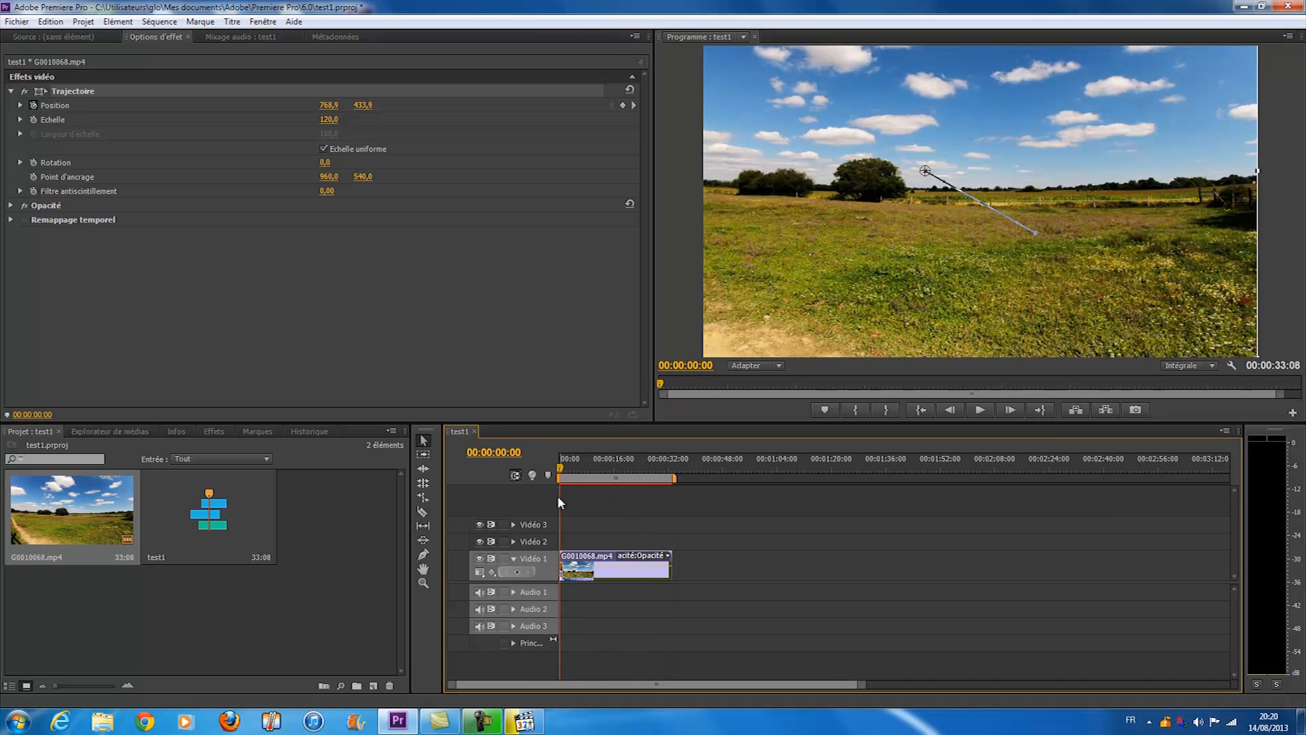
left_click(979, 410)
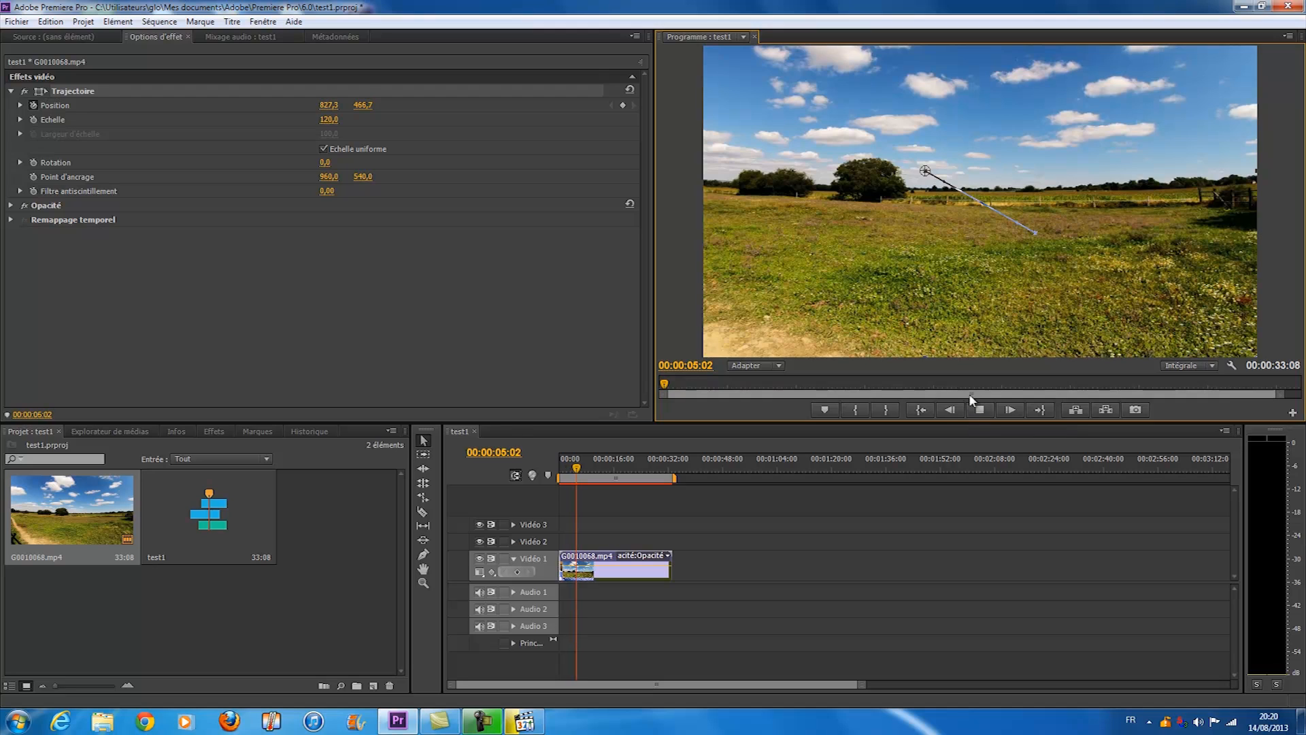
left_click(978, 409)
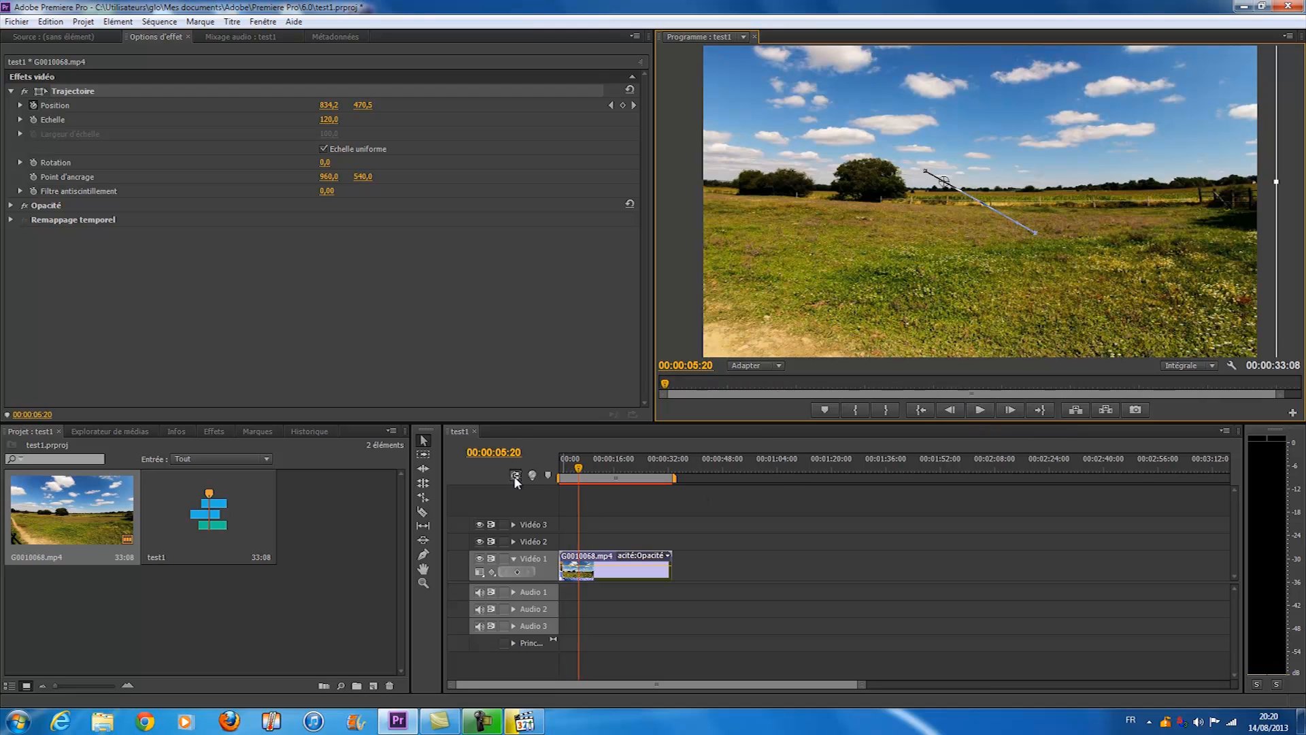
left_click_drag(579, 503, 560, 504)
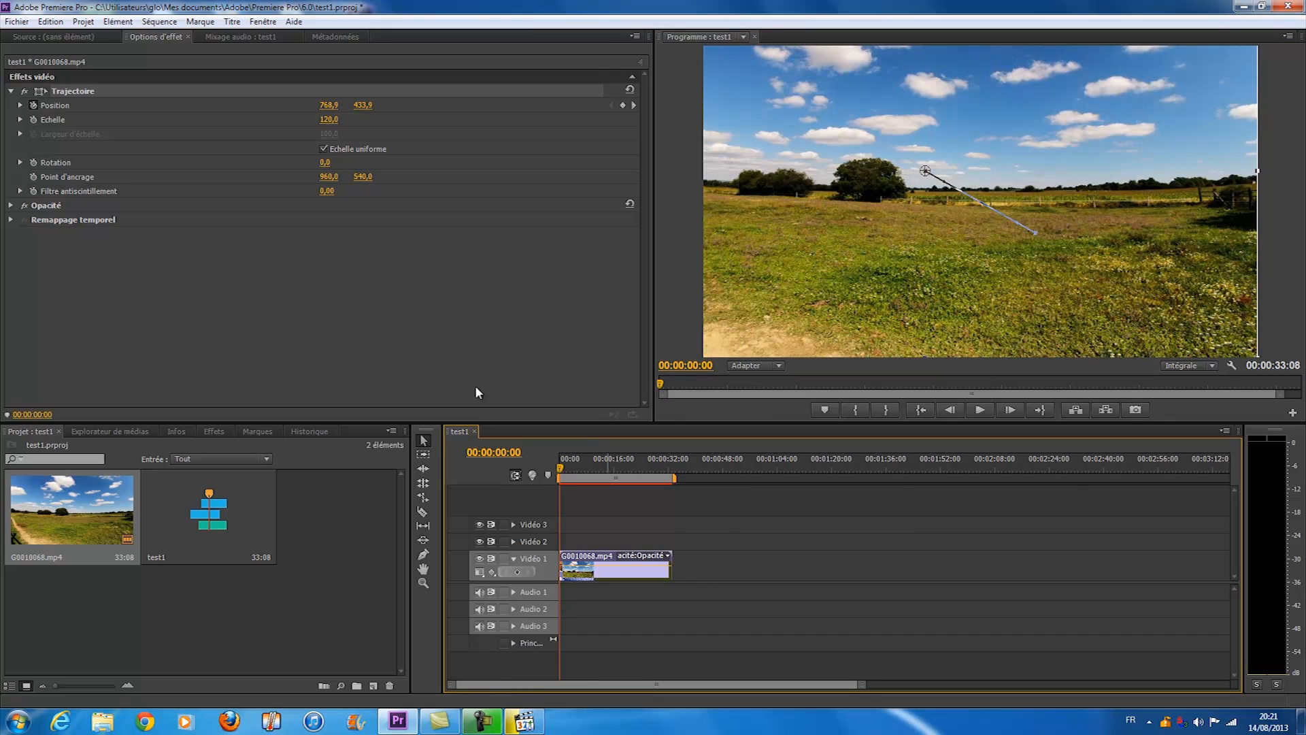
Open the media export settings for the test1 sequence, choose the F4V format, and enable maximum render quality.
left_click(18, 22)
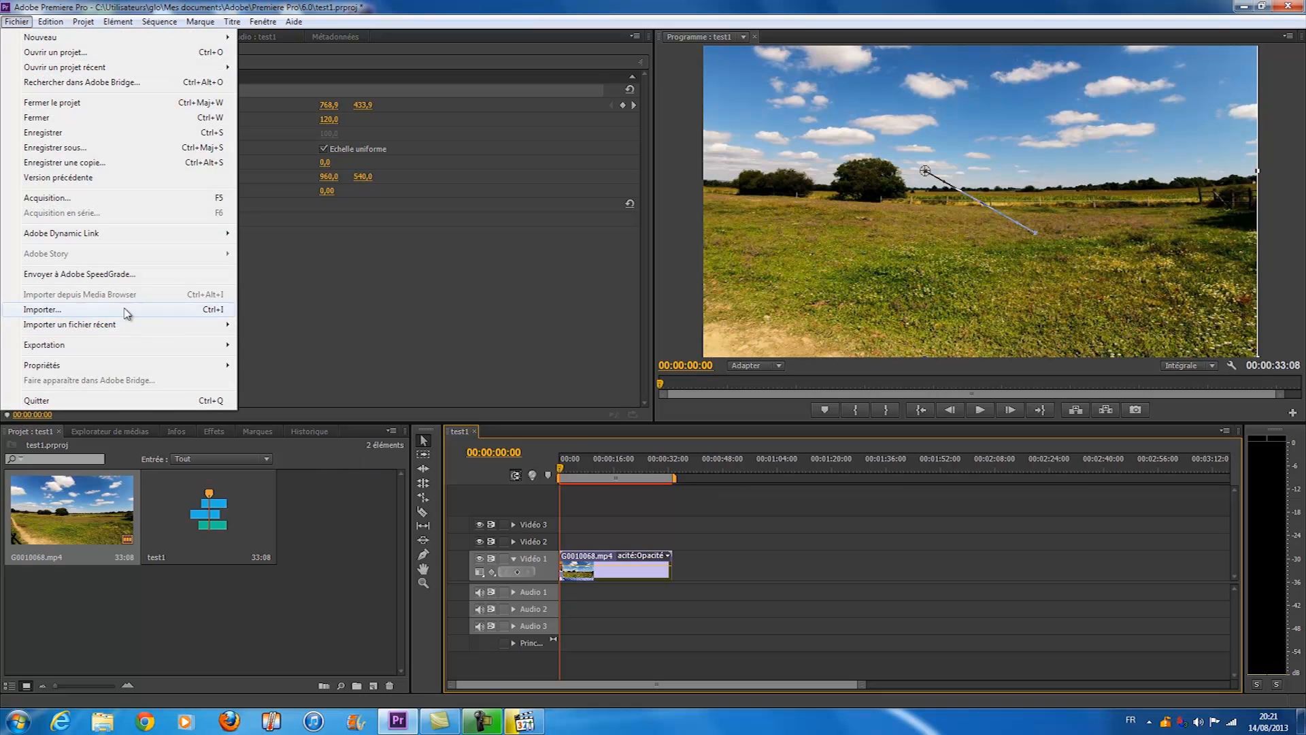
mouse_move(170, 350)
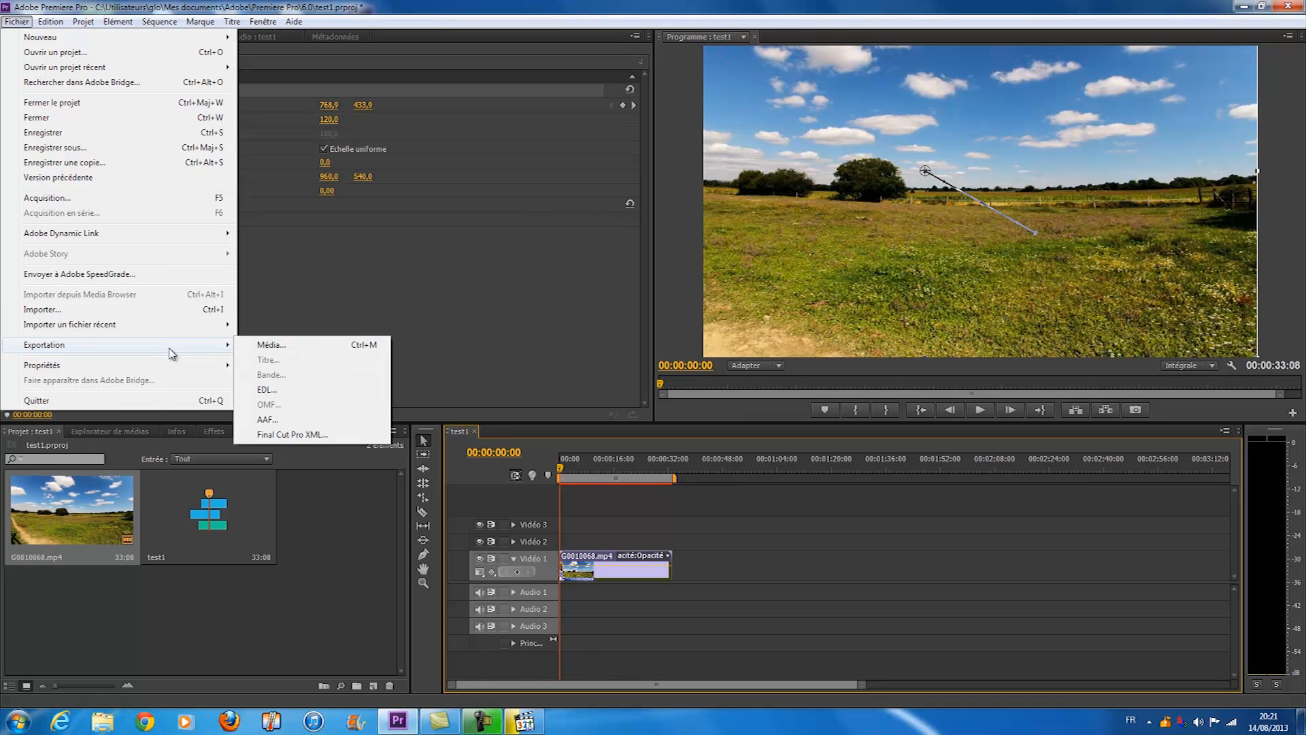
left_click(283, 347)
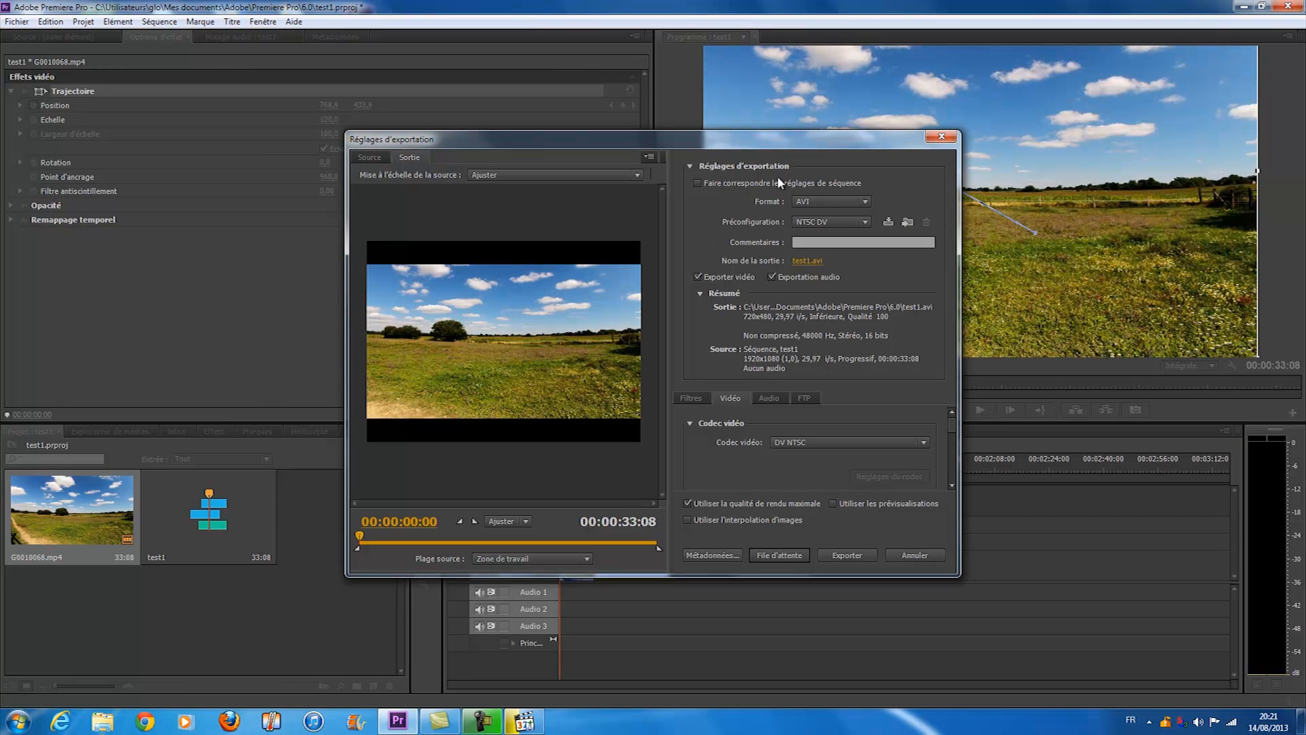
left_click(843, 202)
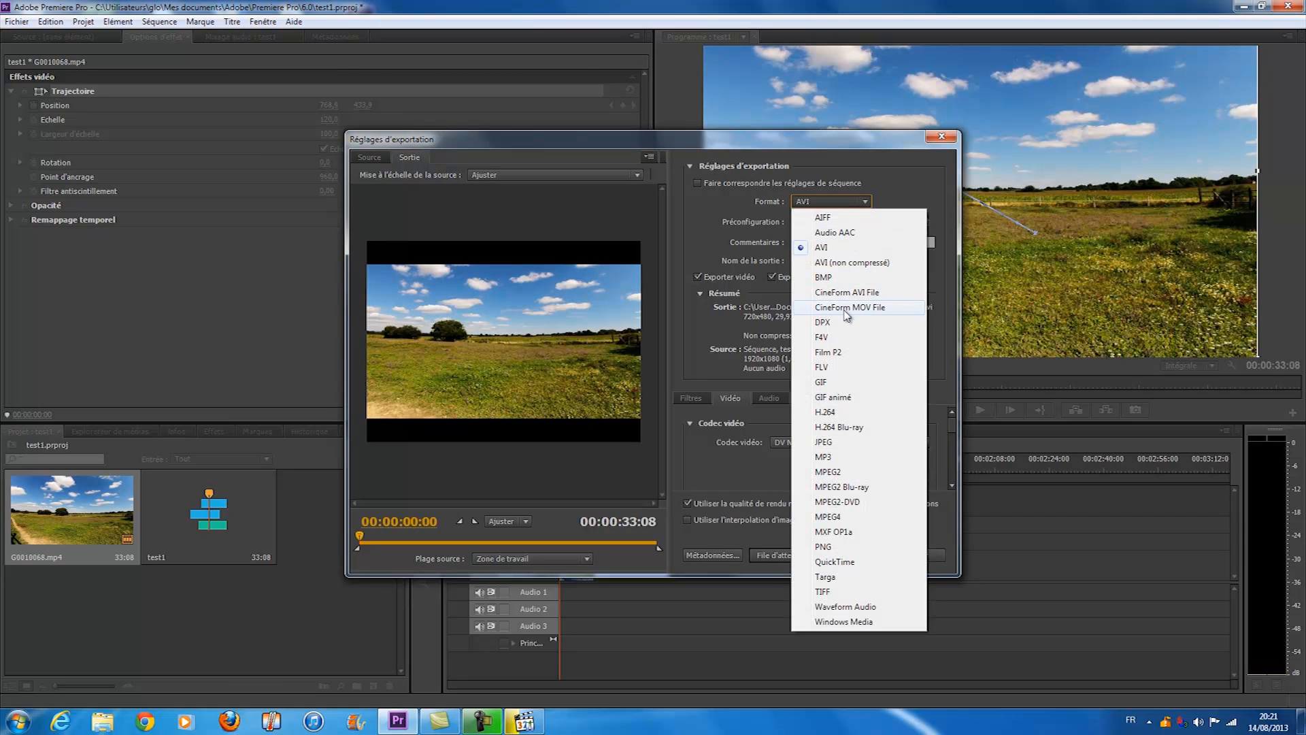
left_click(845, 337)
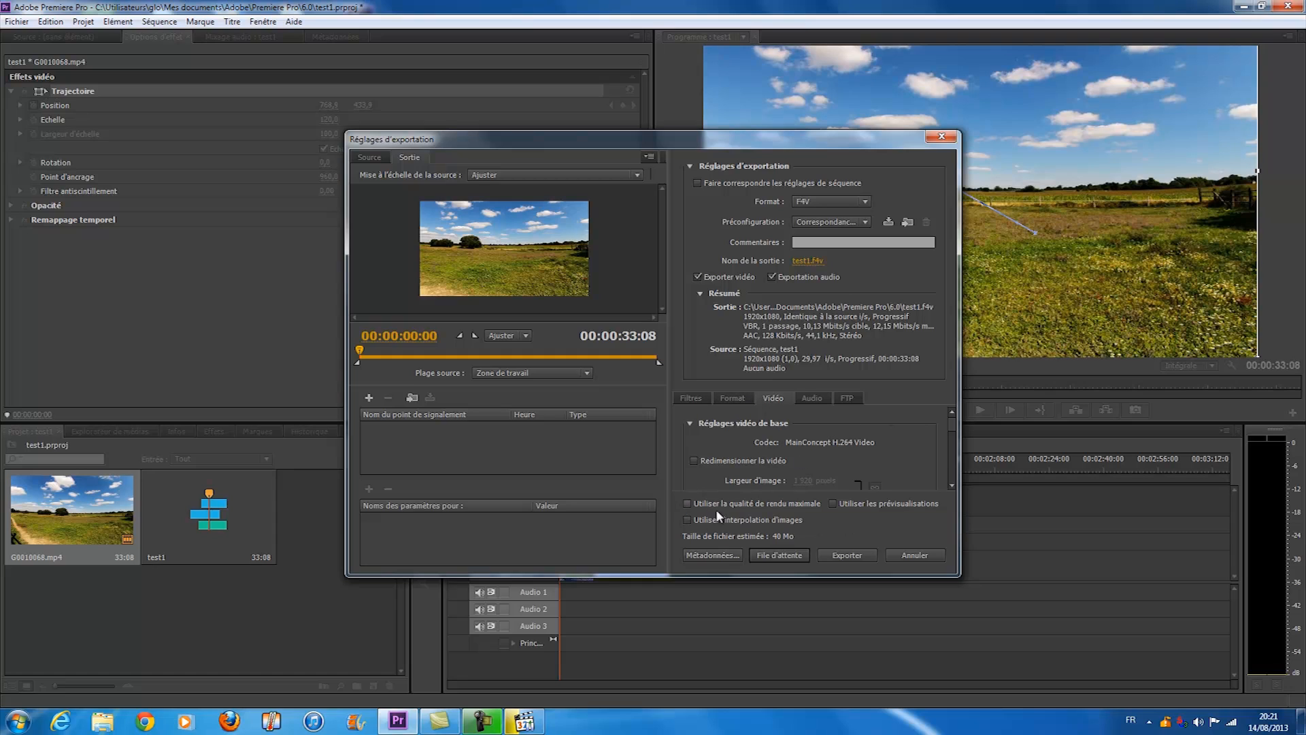
left_click(692, 500)
Review the F4V multiplexing setting and the video export settings, from frame size and frame rate through profile, level and bitrate.
left_click(732, 398)
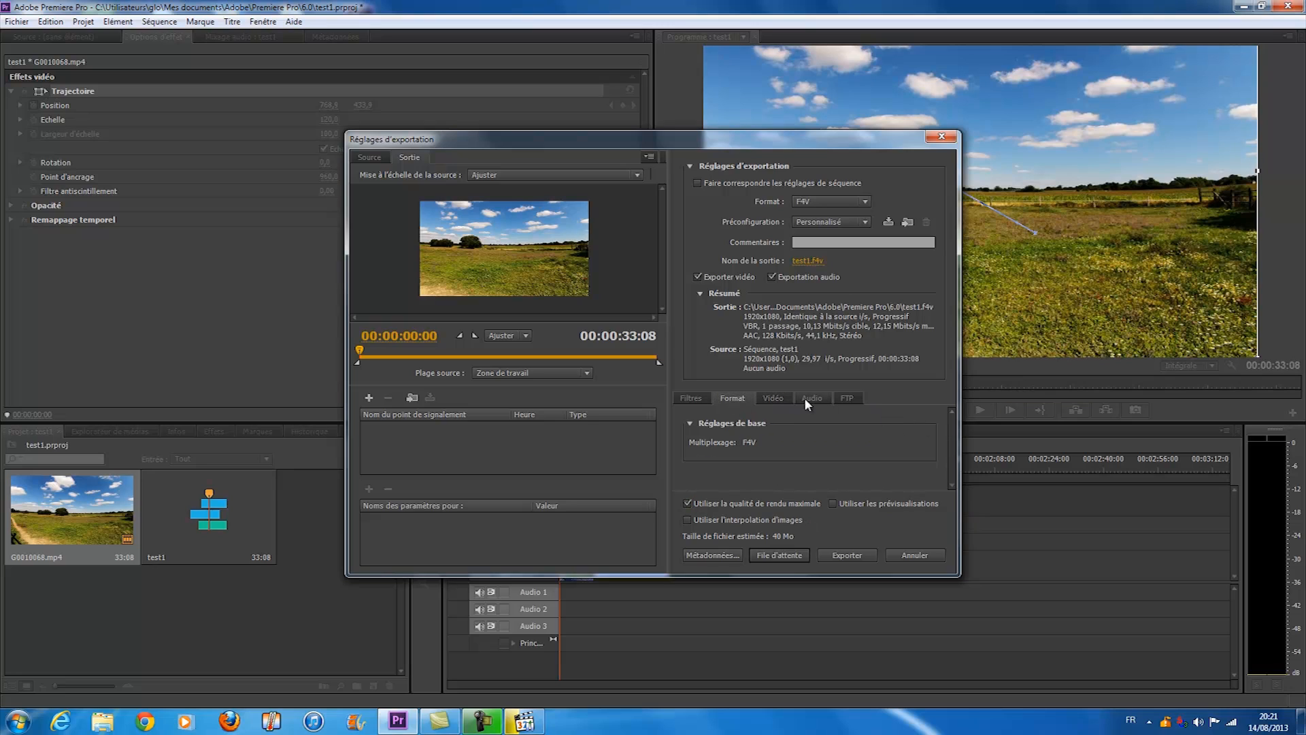
left_click(773, 398)
scroll(951, 425, "down", 4)
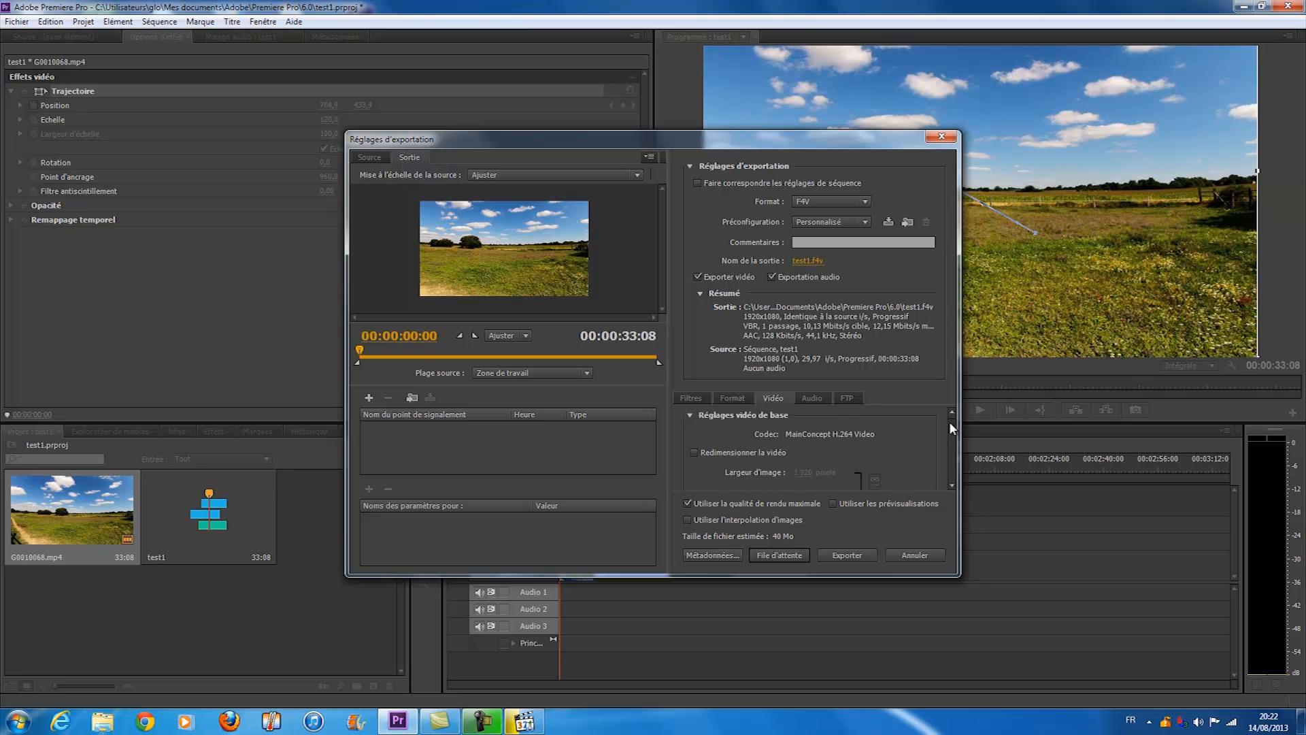
scroll(951, 430, "down", 1)
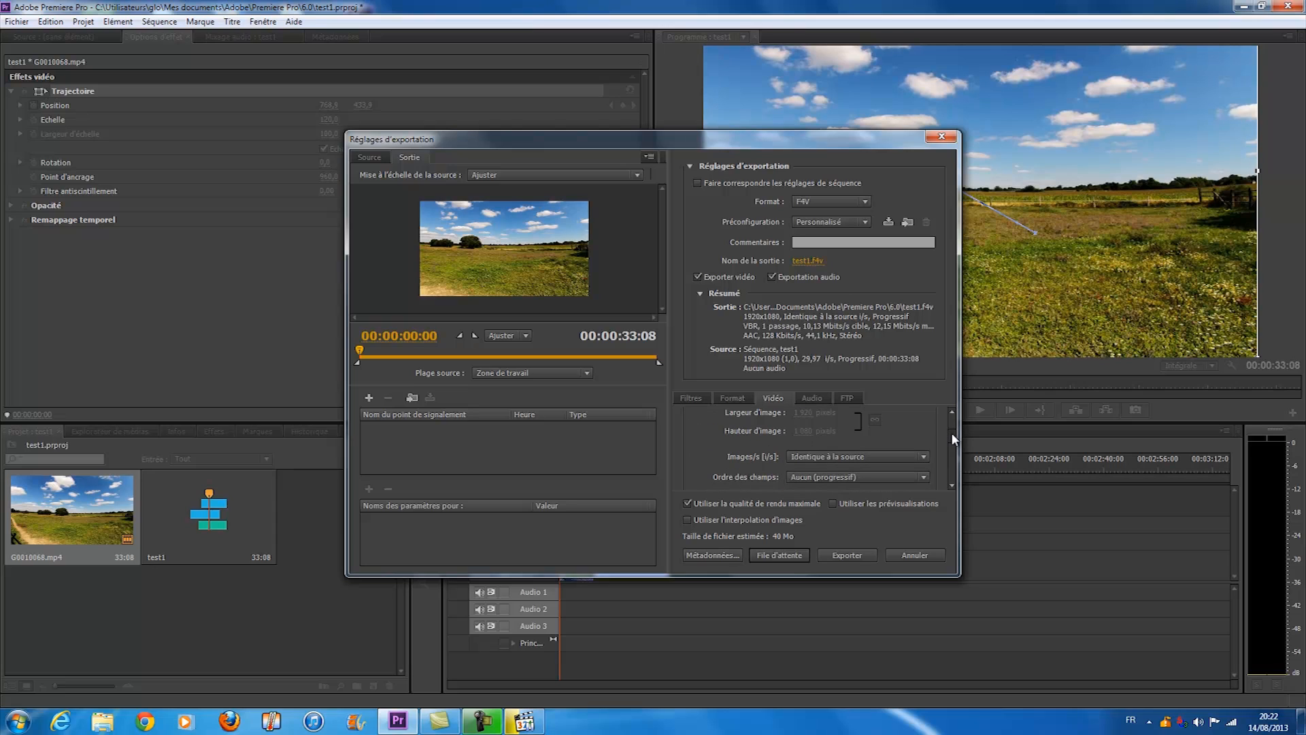
scroll(951, 431, "down", 1)
scroll(951, 435, "down", 5)
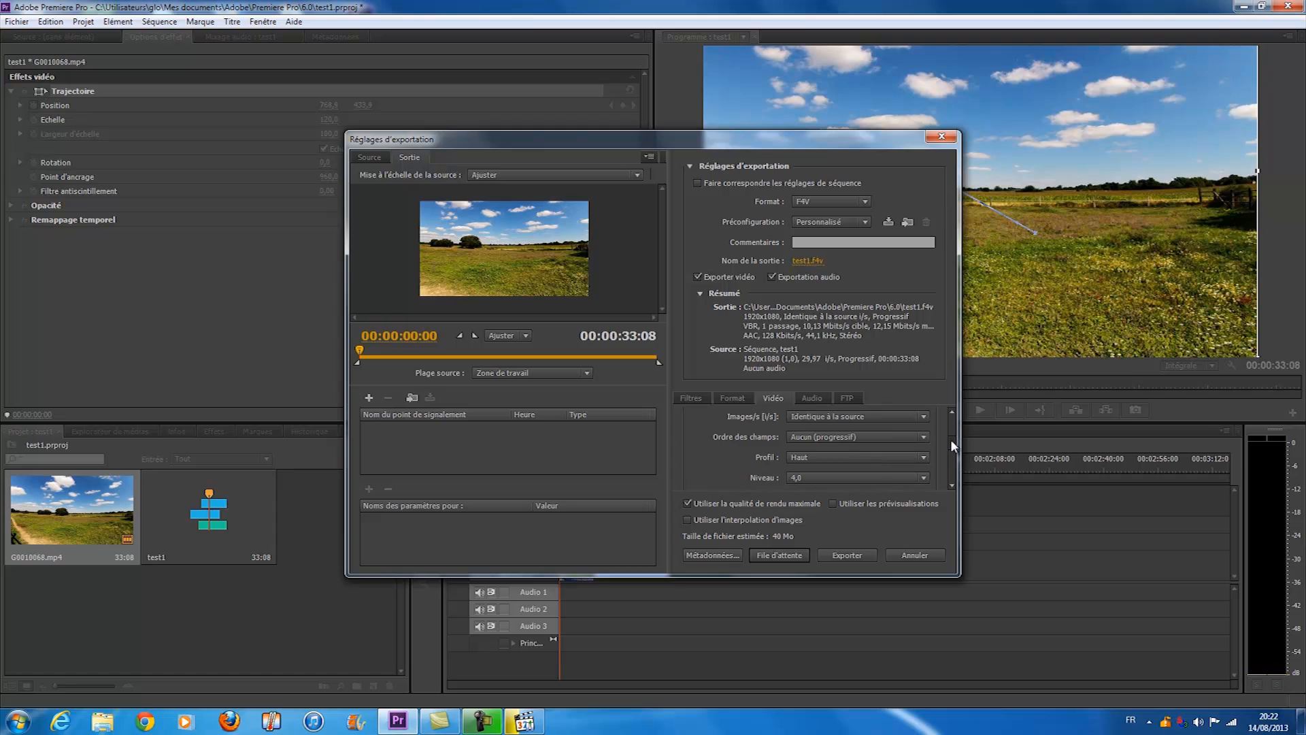
scroll(953, 458, "up", 2)
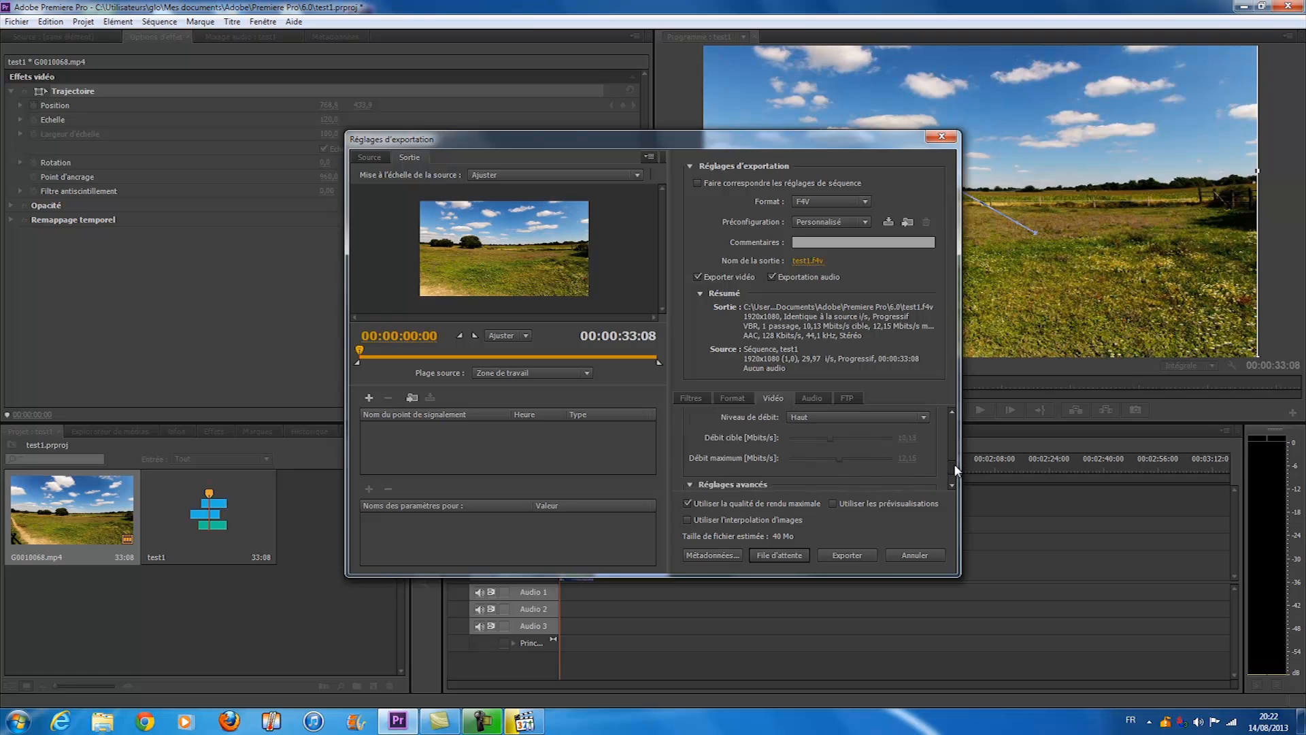
scroll(954, 454, "down", 5)
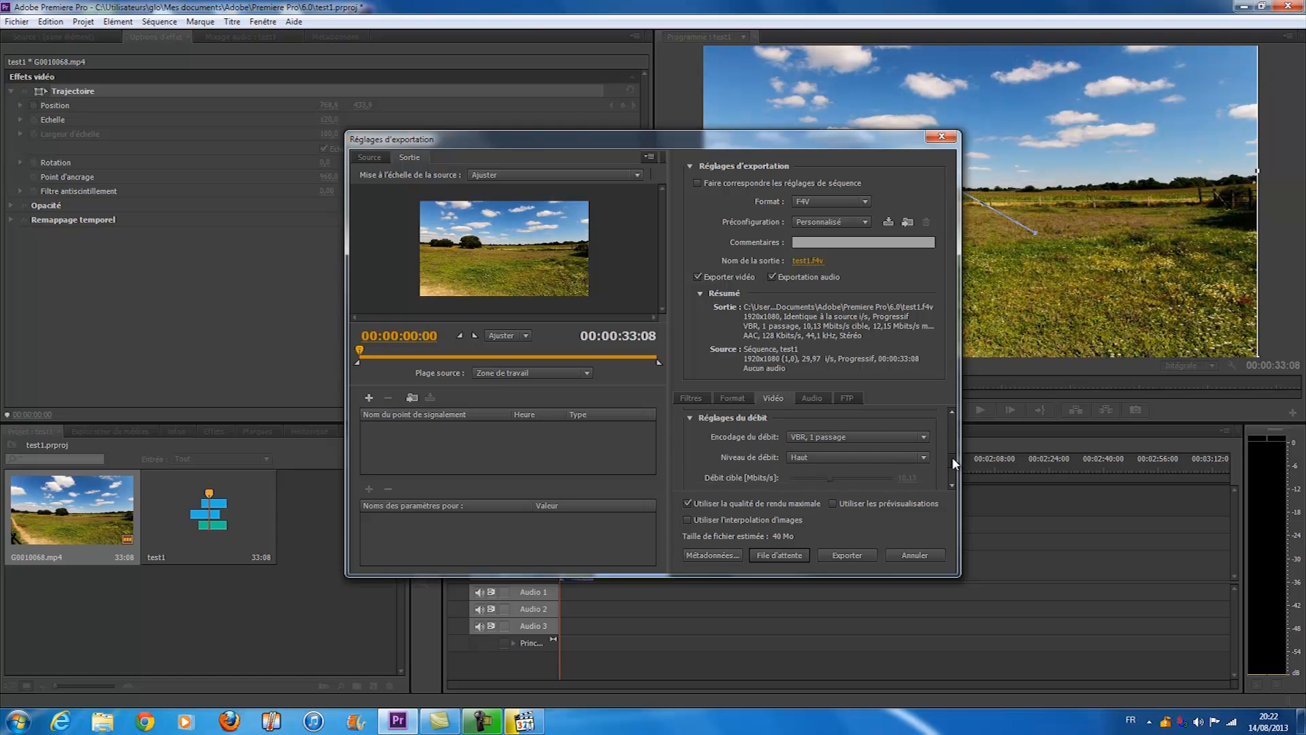
Keep the bitrate level (Niveau de débit) at Haut and export the test1 sequence as test1.f4v.
left_click(811, 434)
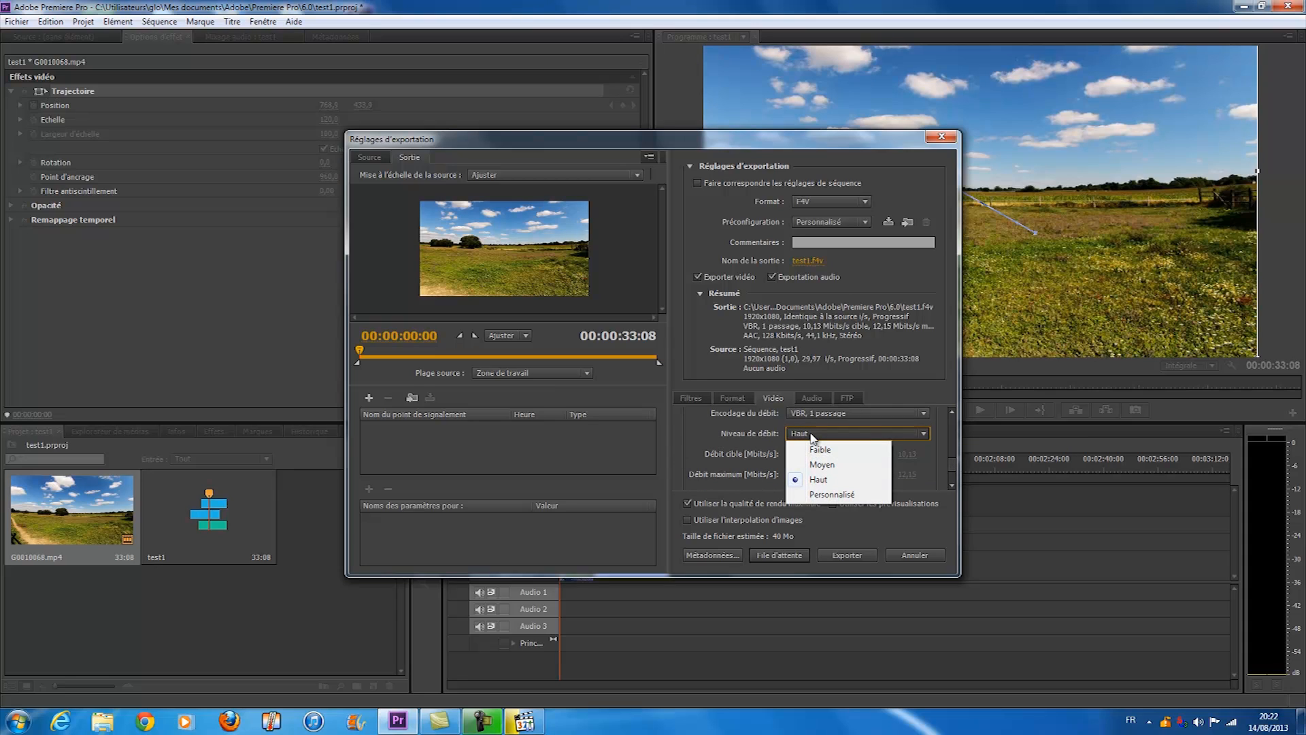
left_click(810, 433)
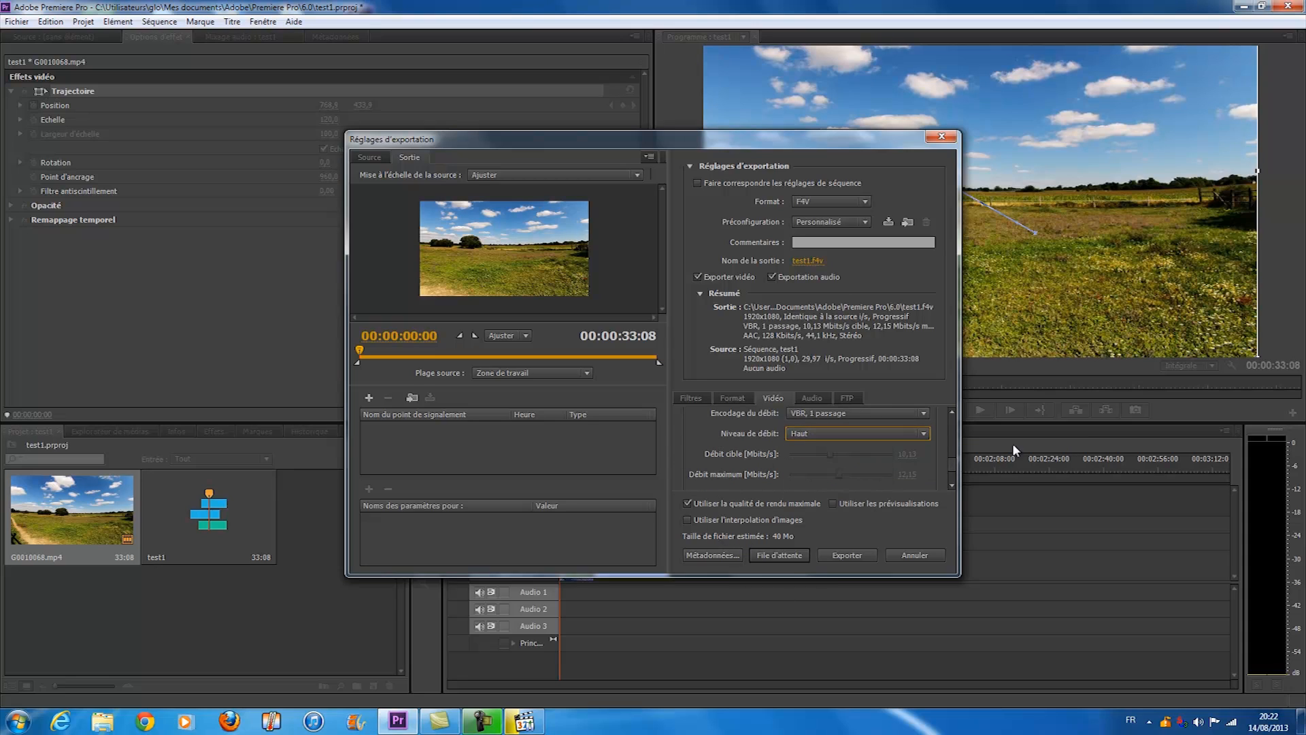
scroll(951, 464, "down", 3)
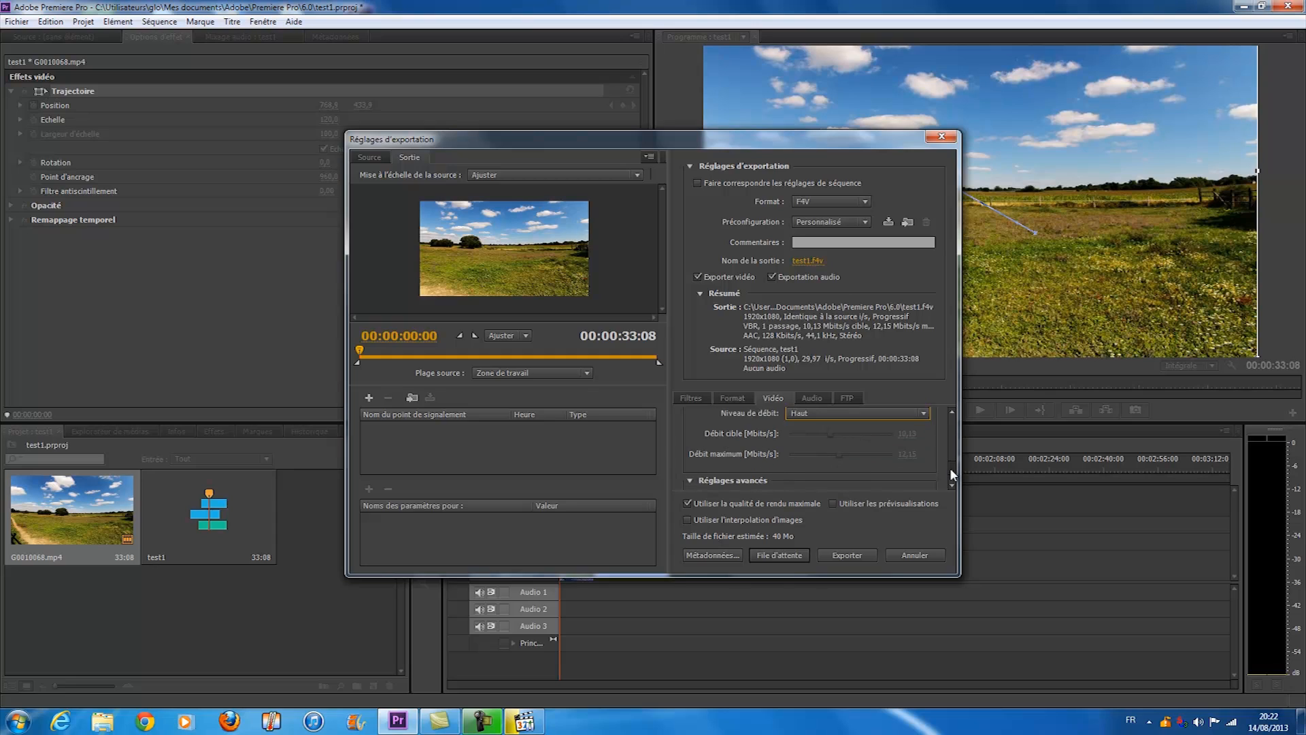
left_click_drag(949, 468, 948, 476)
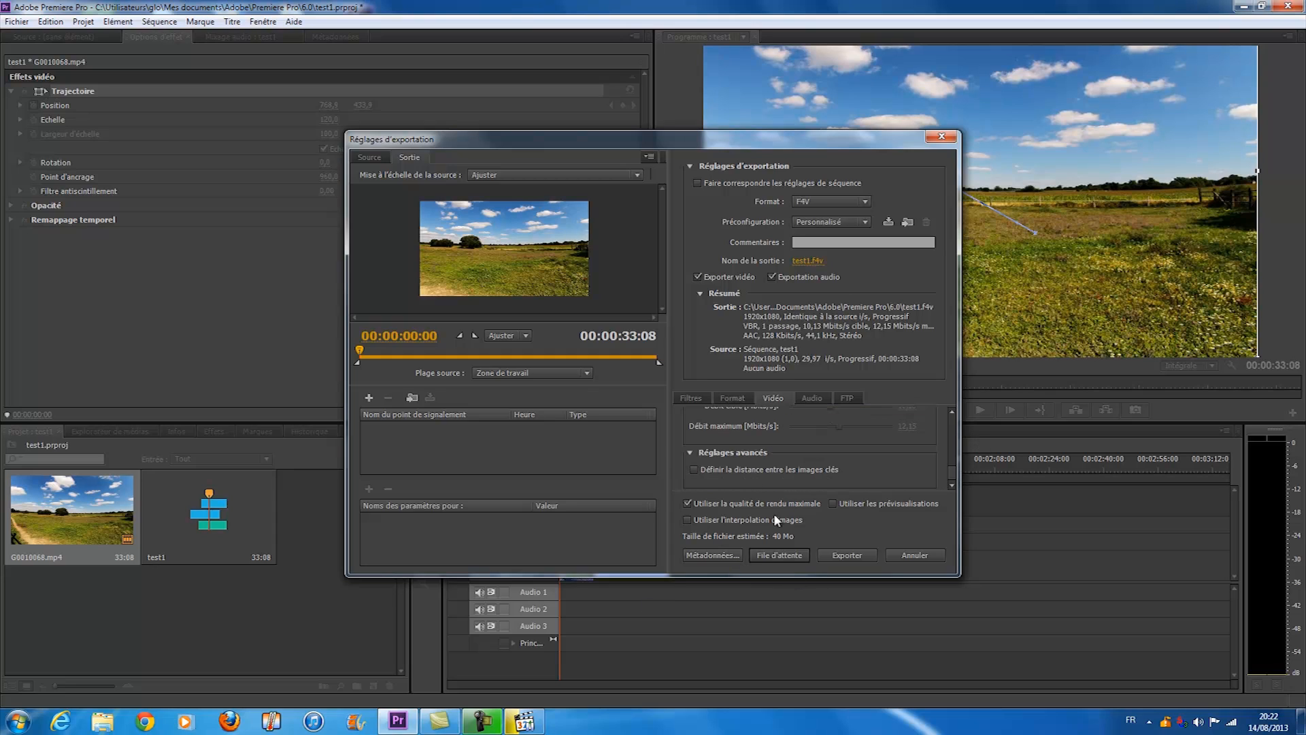
left_click(839, 561)
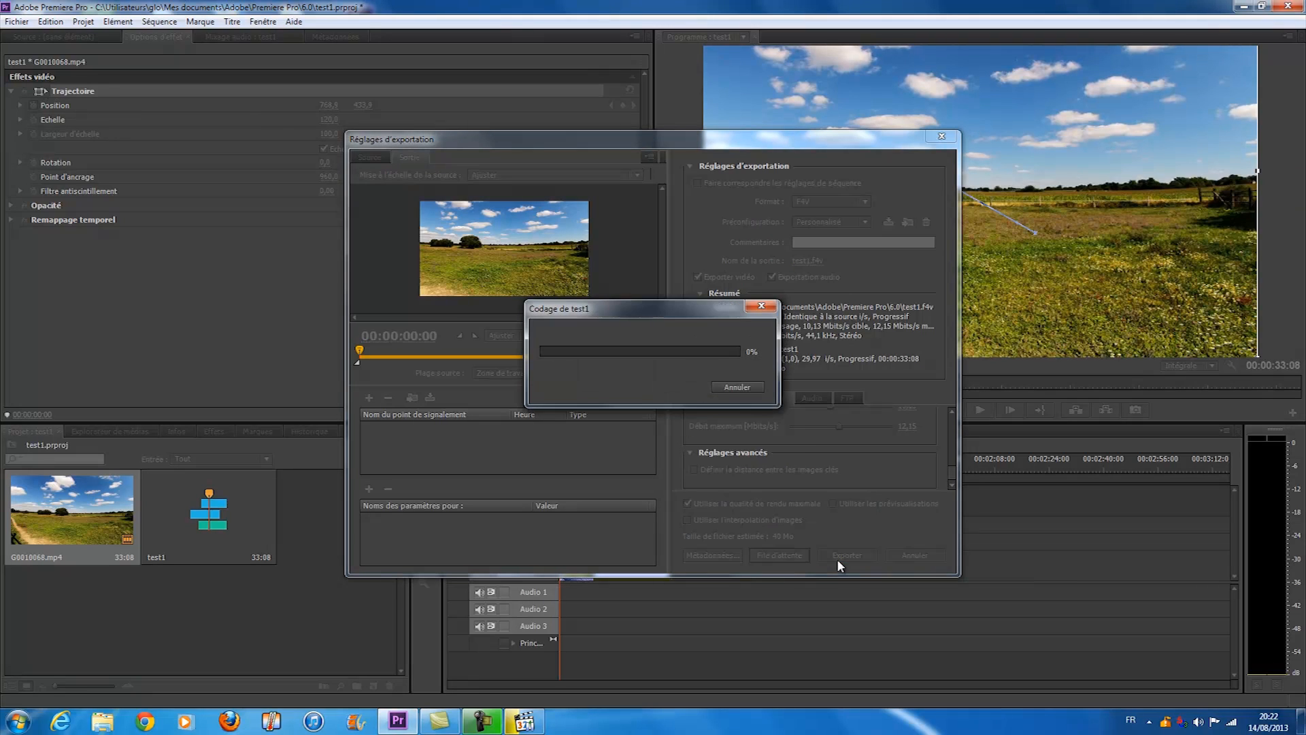